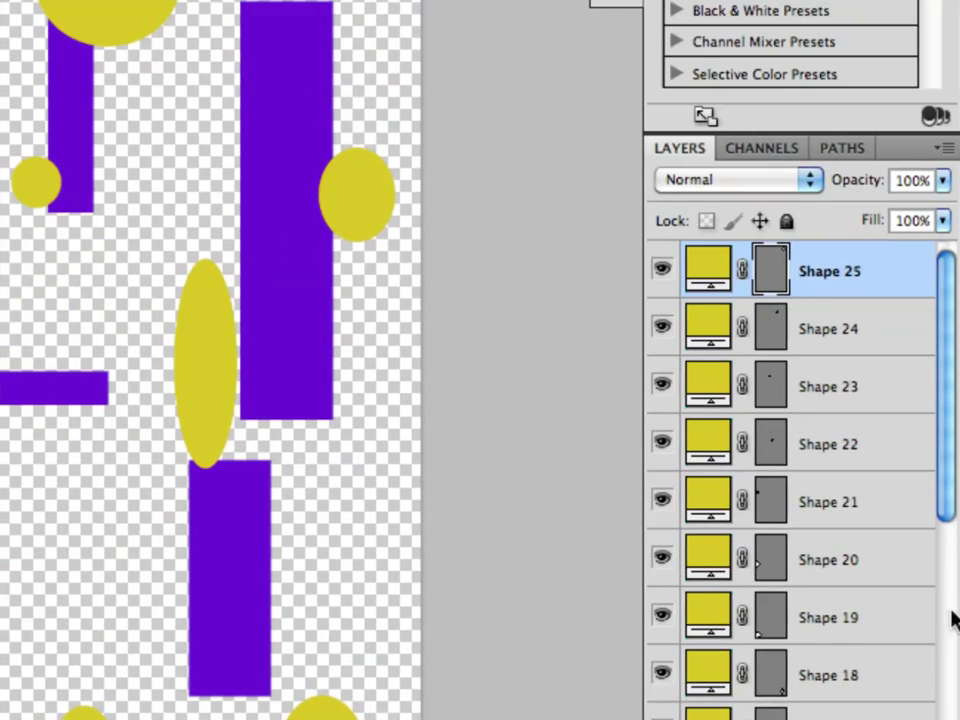
- Change Shape 8's fill from yellow to the rectangles' purple (6e01dd), sampled in the Color Picker
scroll(800, 505, down, 4)
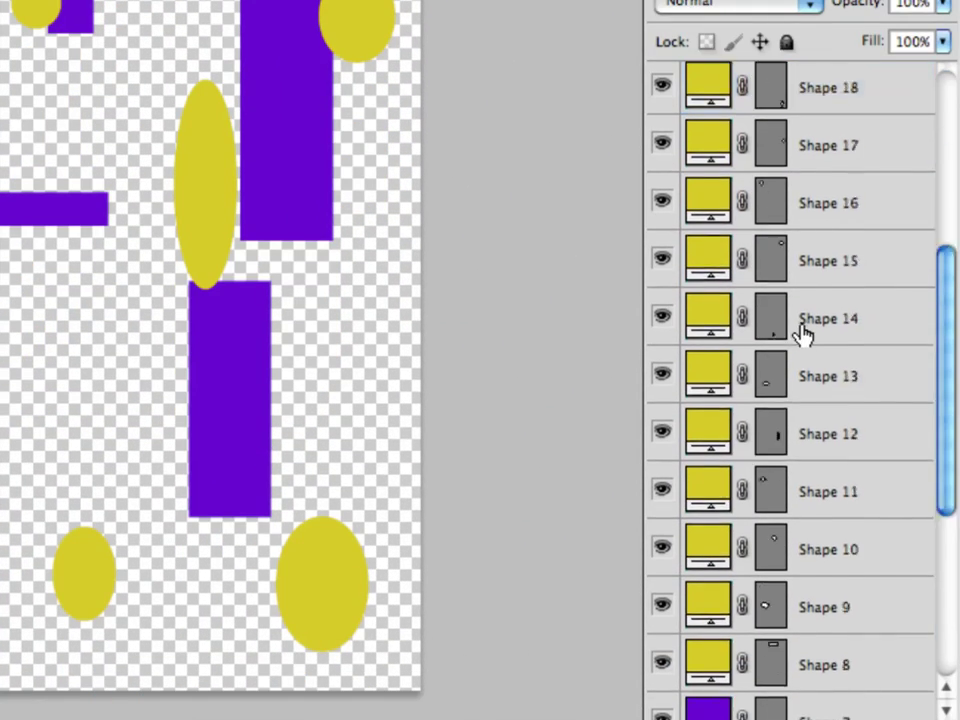
scroll(805, 335, down, 4)
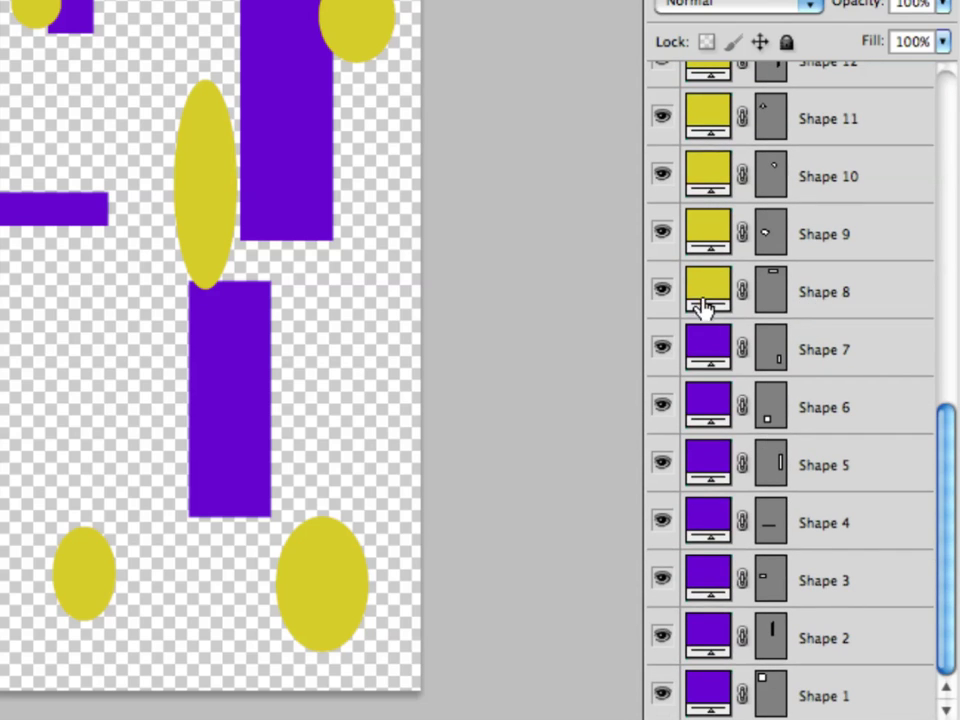
double_click(707, 293)
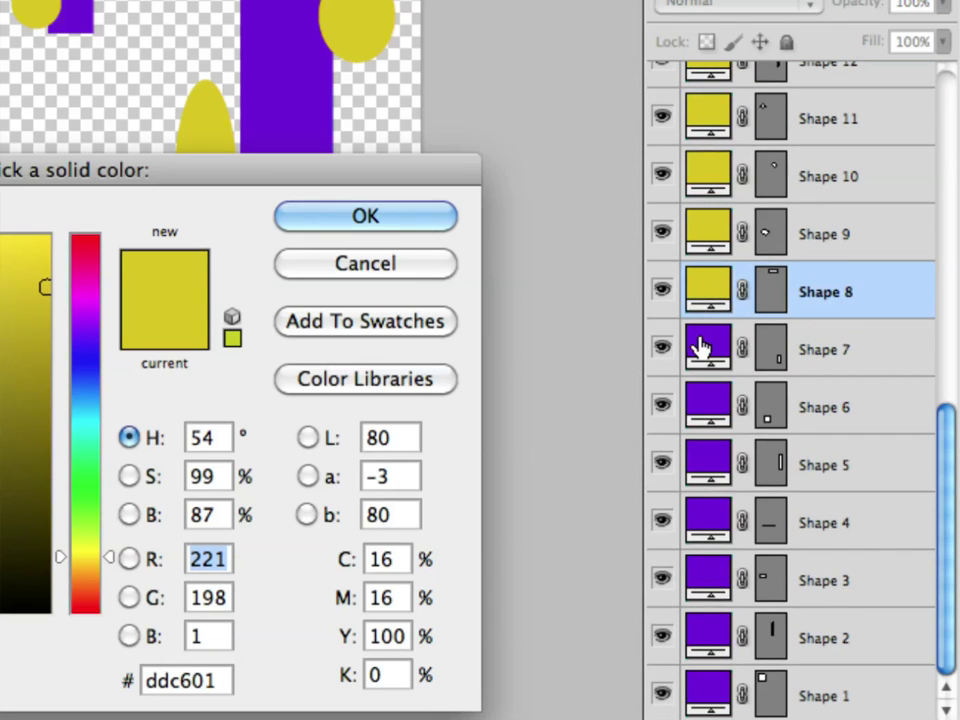
click(300, 122)
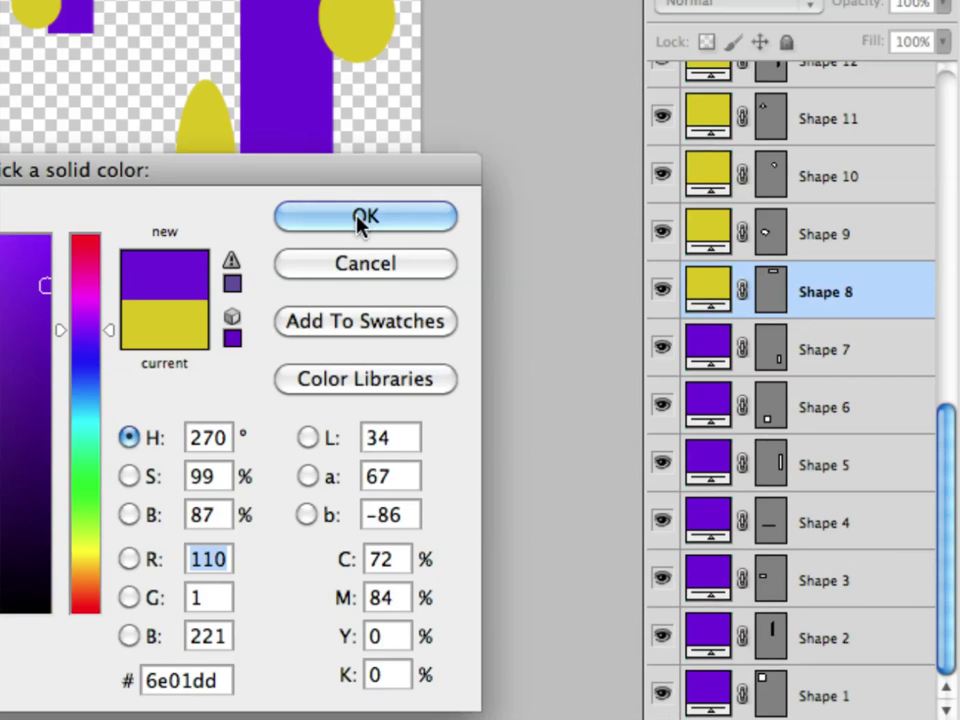
click(362, 218)
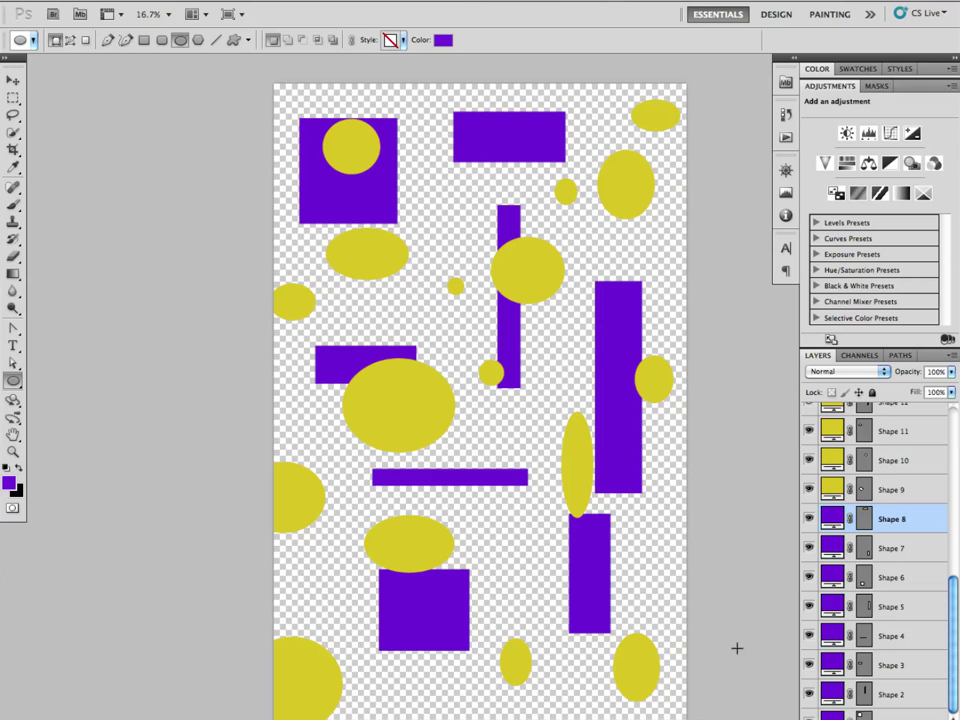
scroll(919, 530, up, 10)
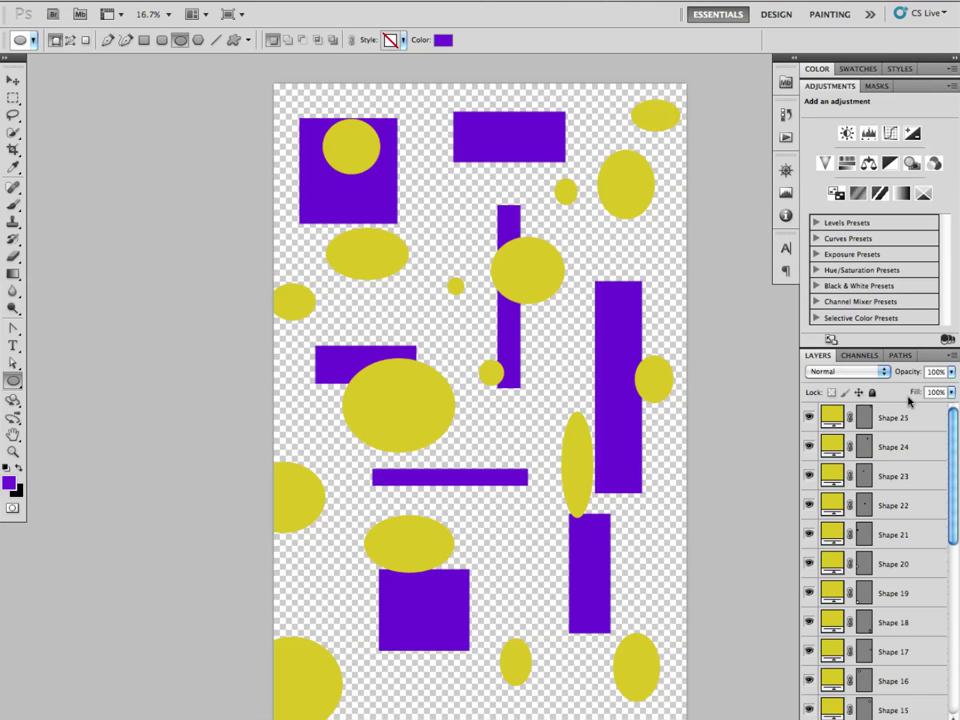
- Select the layer range from Shape 25 down to Shape 9
click(936, 417)
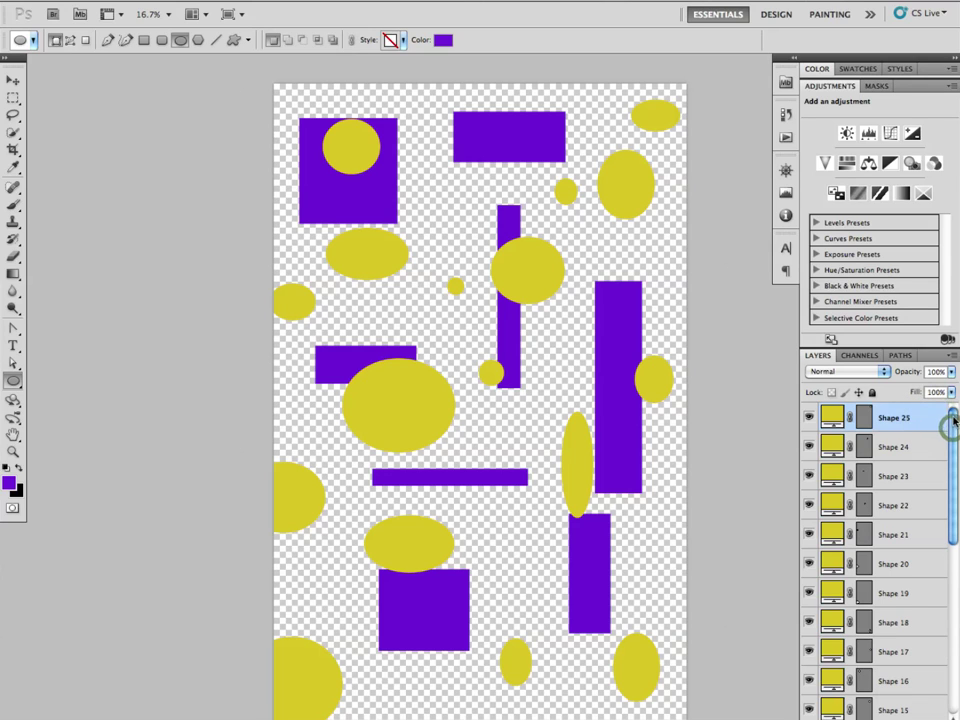
drag(954, 420, 955, 532)
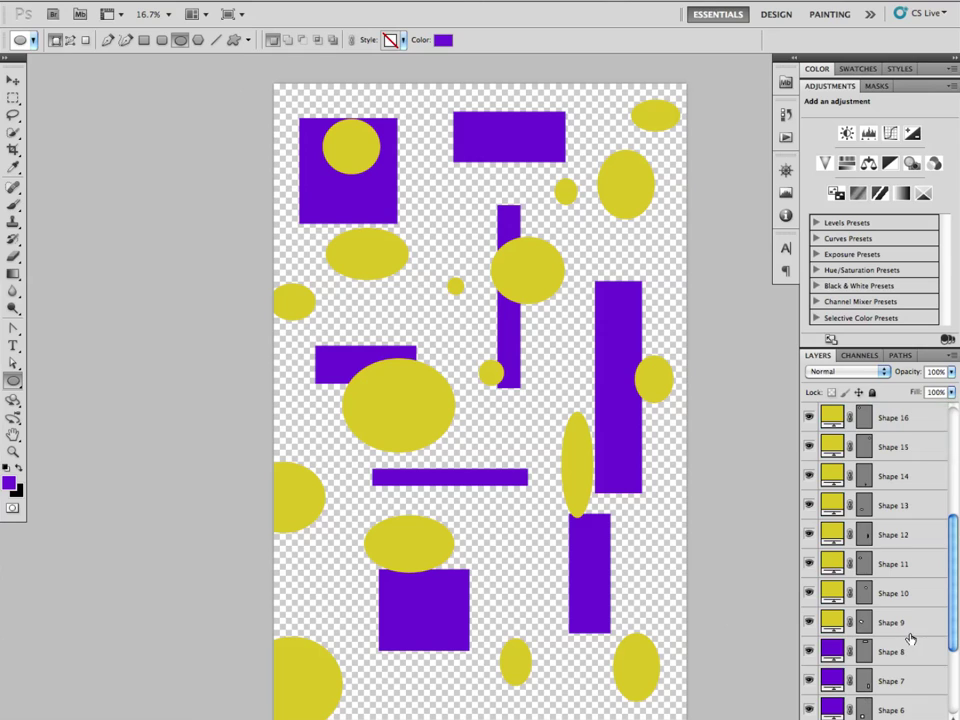
shift+click(921, 614)
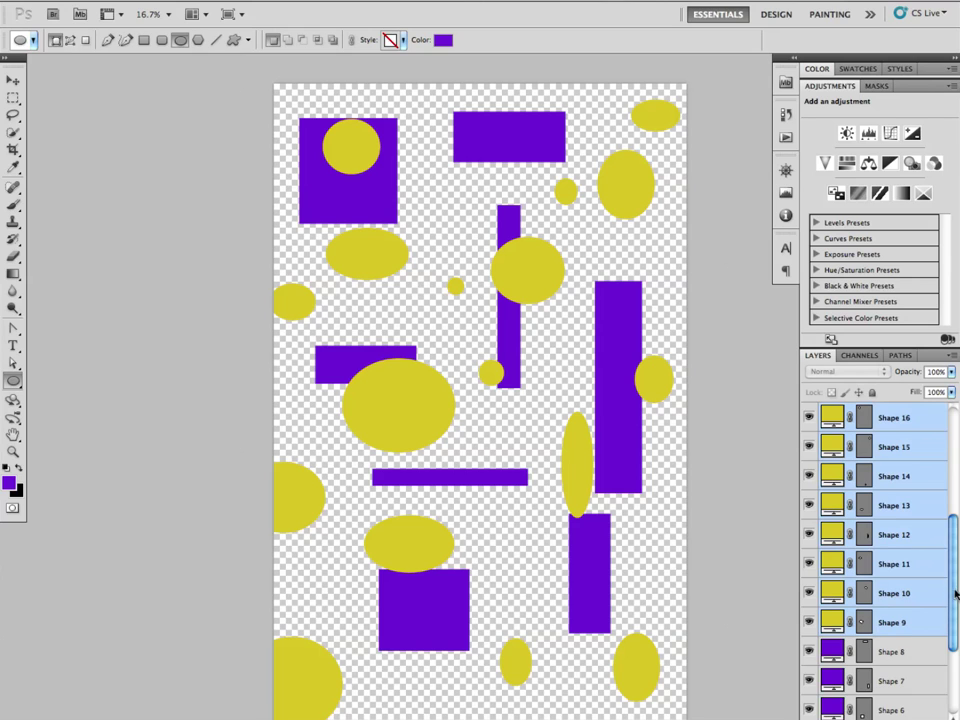
mouse_move(948, 567)
mouse_down()
mouse_move(945, 453)
mouse_move(946, 575)
mouse_up()
click(915, 415)
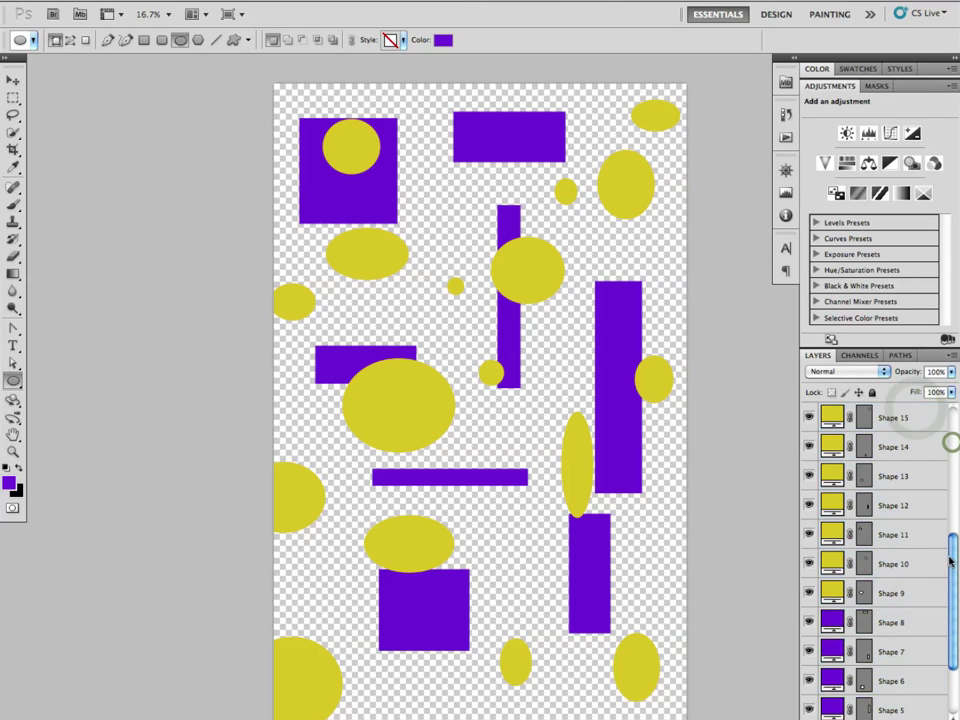
shift+click(903, 596)
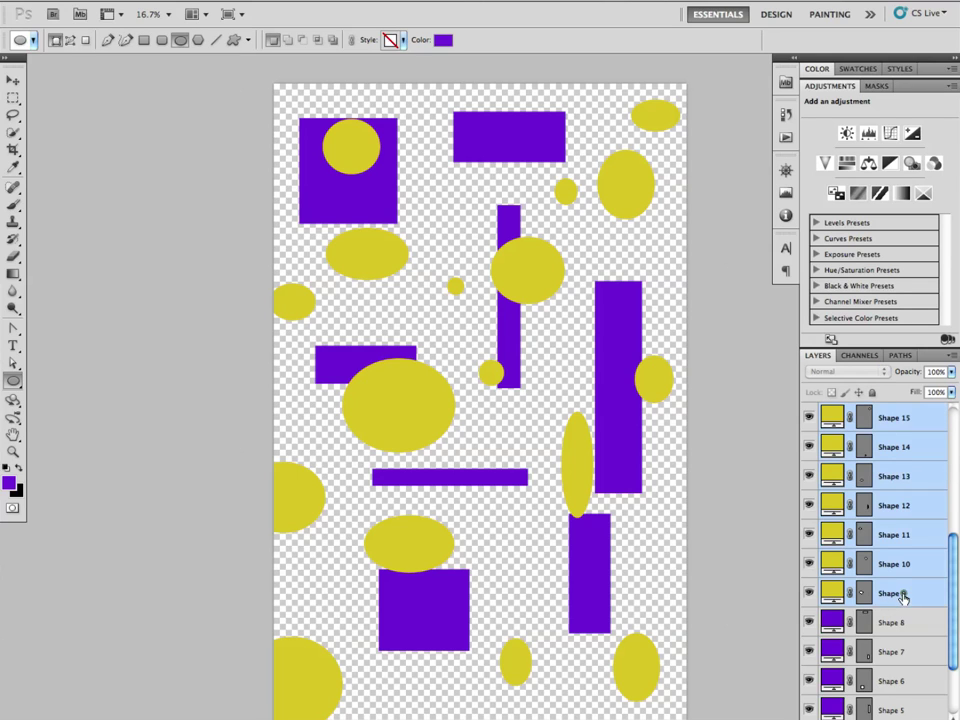
- Correct the selection around Shapes 12, 10, 23 and 20 so every circle layer stays selected
super+click(918, 504)
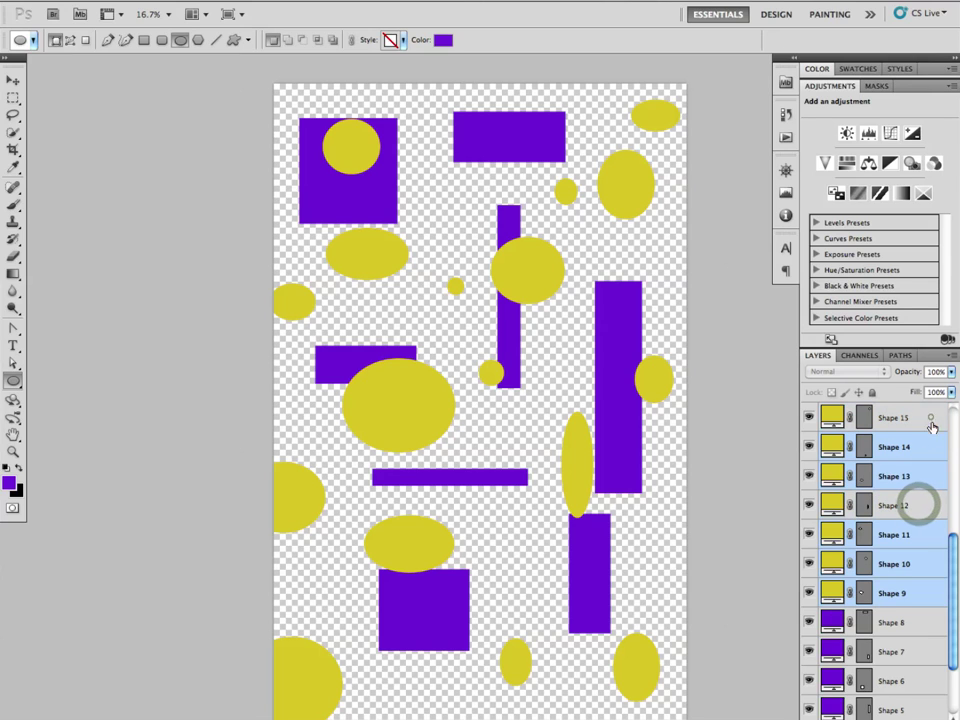
super+click(925, 563)
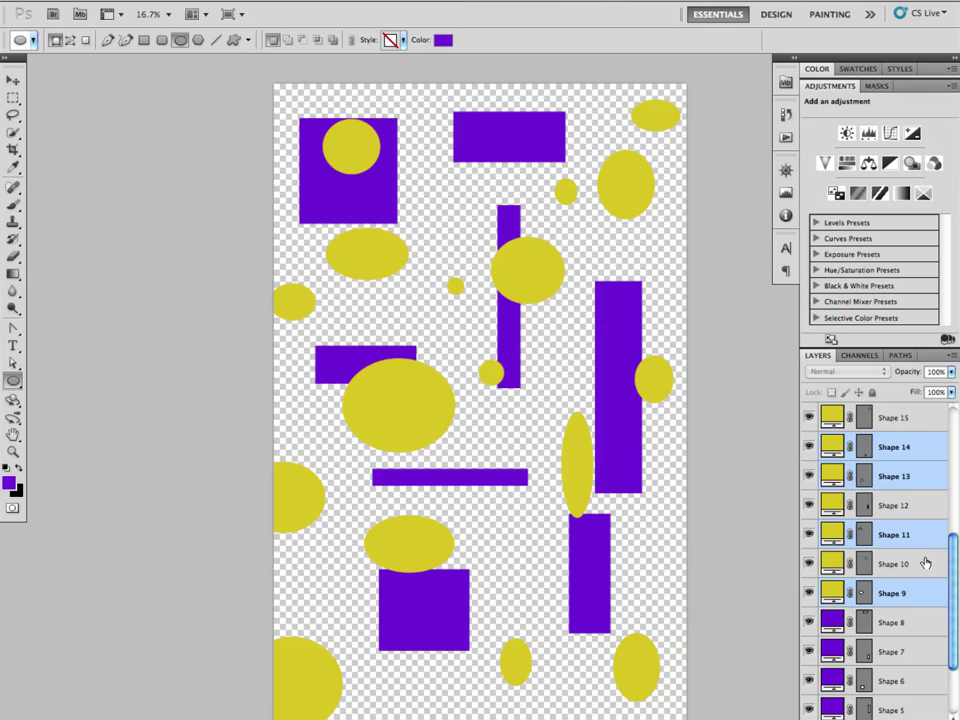
ctrl+click(903, 506)
ctrl+click(906, 558)
scroll(907, 555, up, 4)
shift+click(918, 412)
ctrl+click(906, 485)
ctrl+click(910, 560)
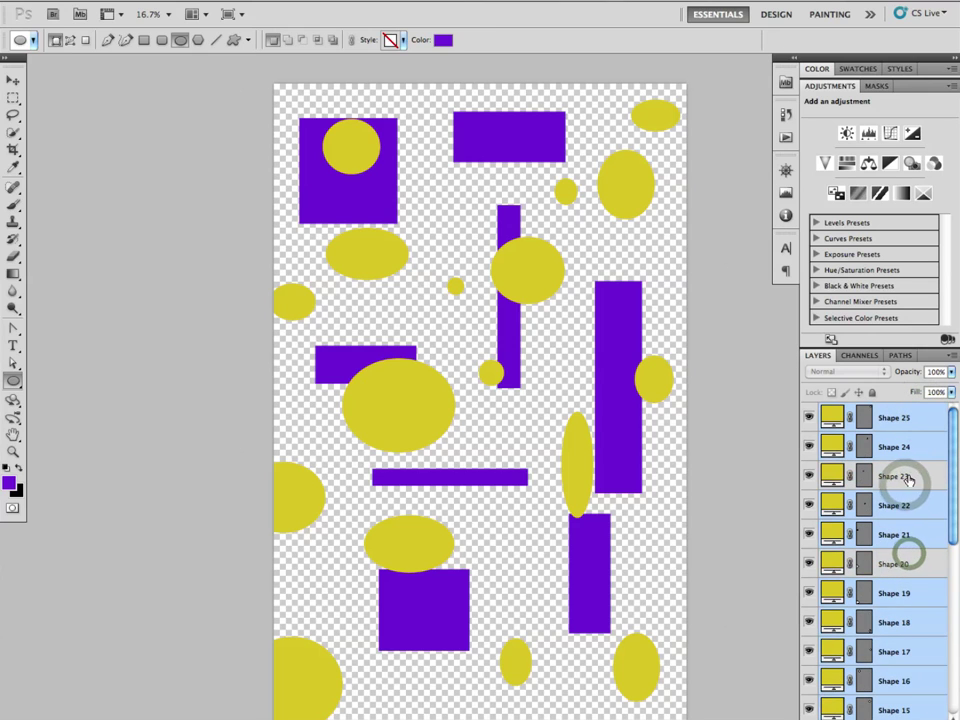
ctrl+click(926, 564)
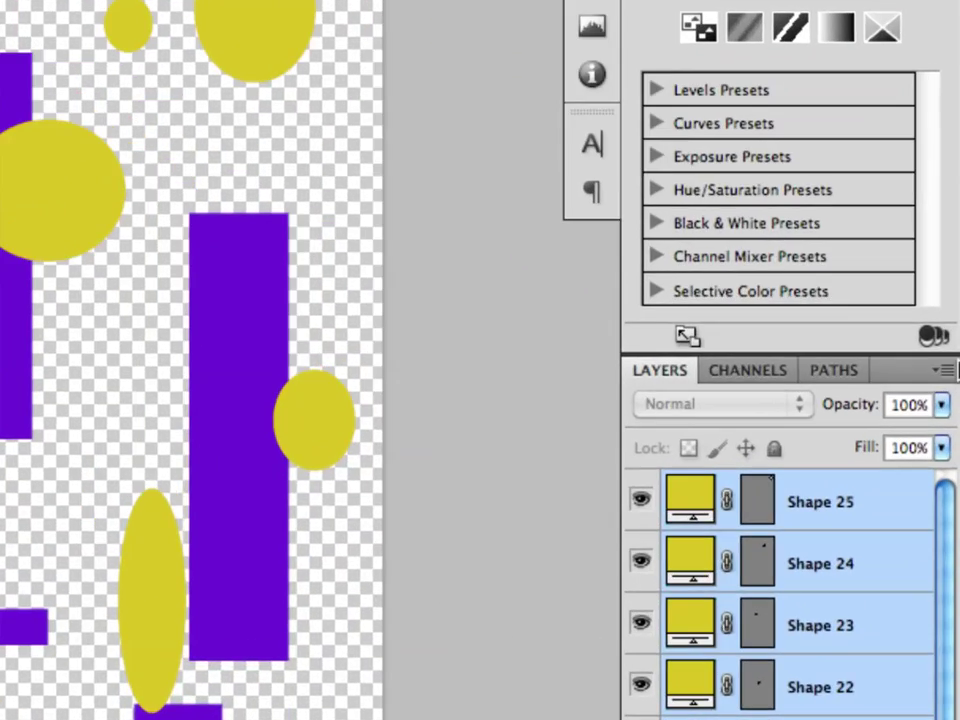
- Group the selected circle layers with New Group from Layers, named 'Circles'
click(946, 370)
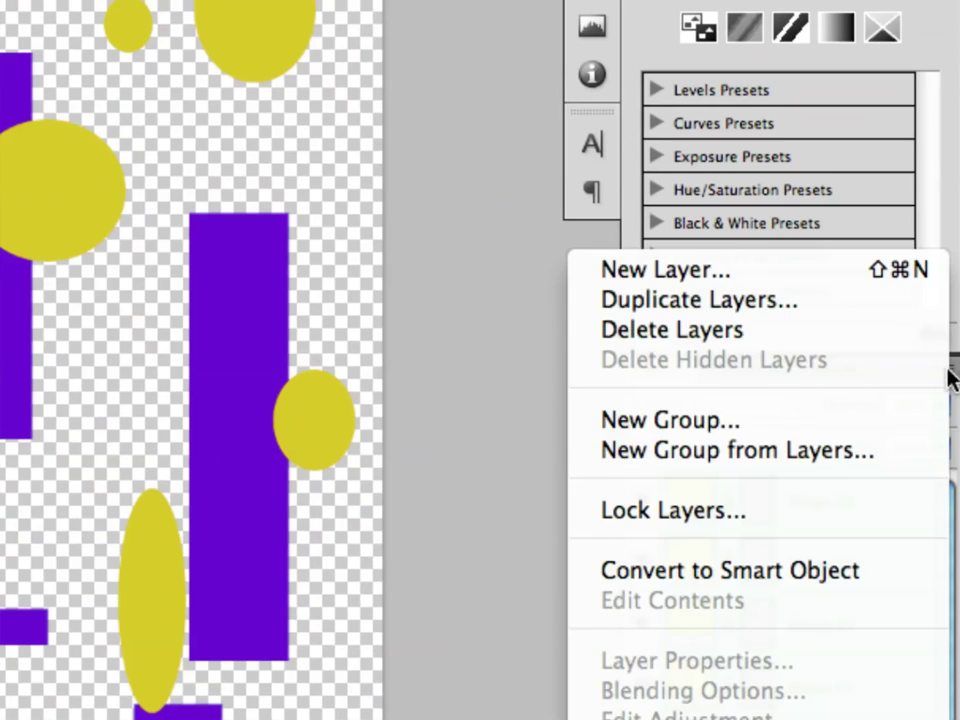
click(875, 452)
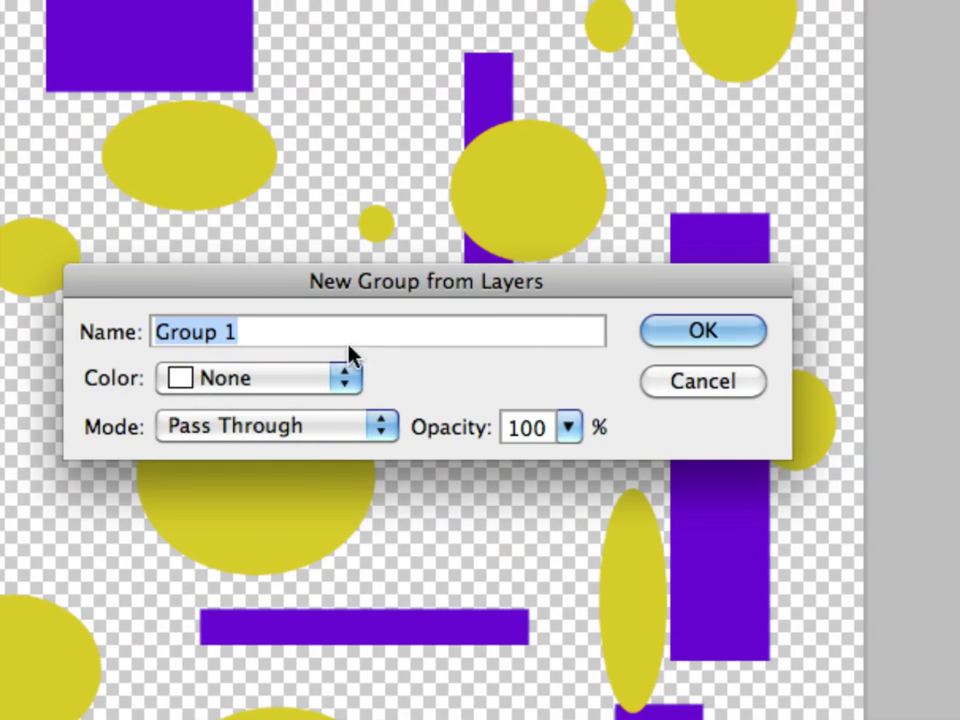
text(Circles)
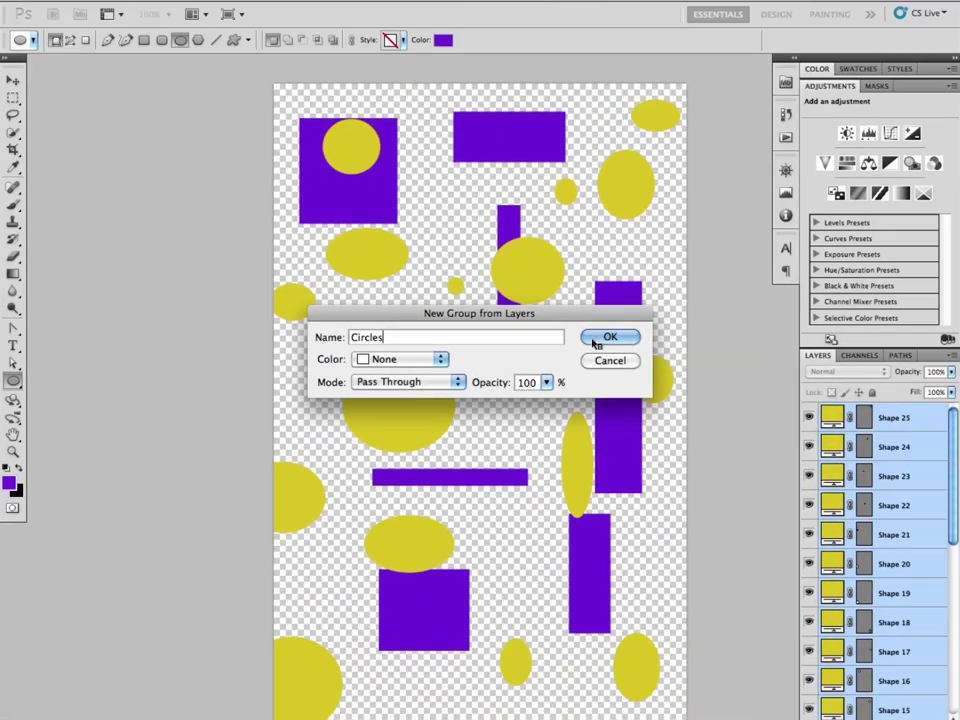
click(622, 339)
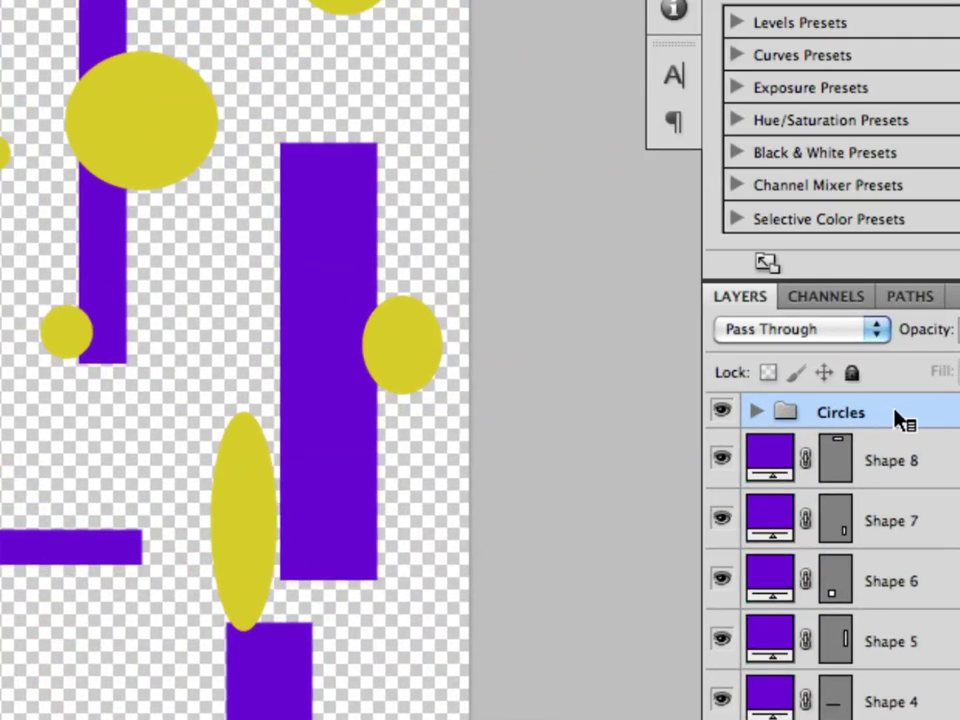
- Expand the Circles group, then move Shape 25 out of it and back in
click(755, 413)
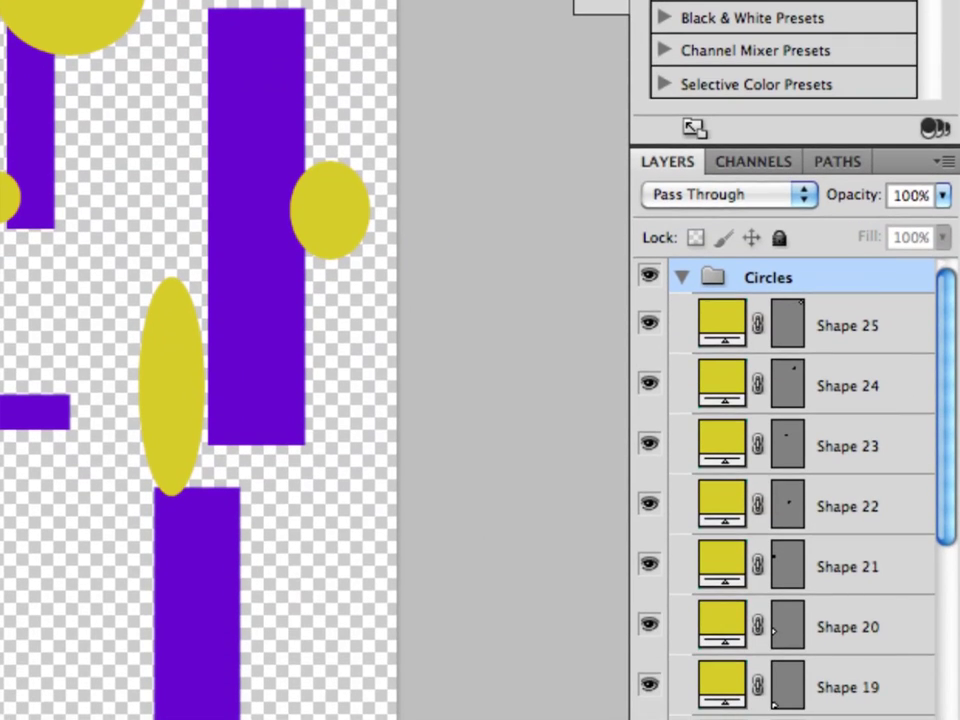
click(681, 278)
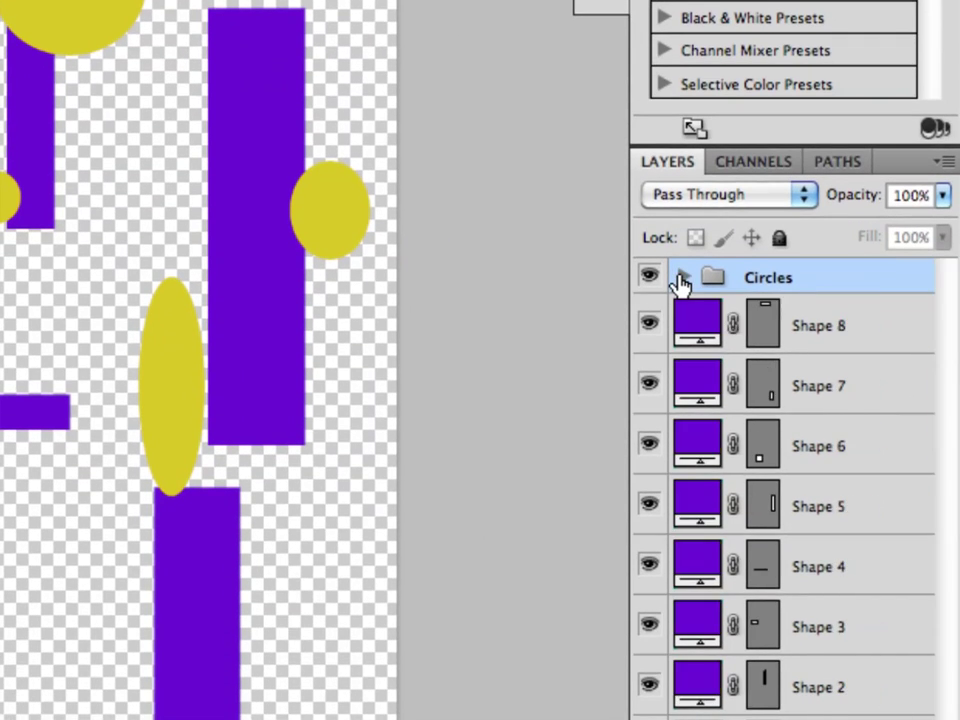
click(680, 279)
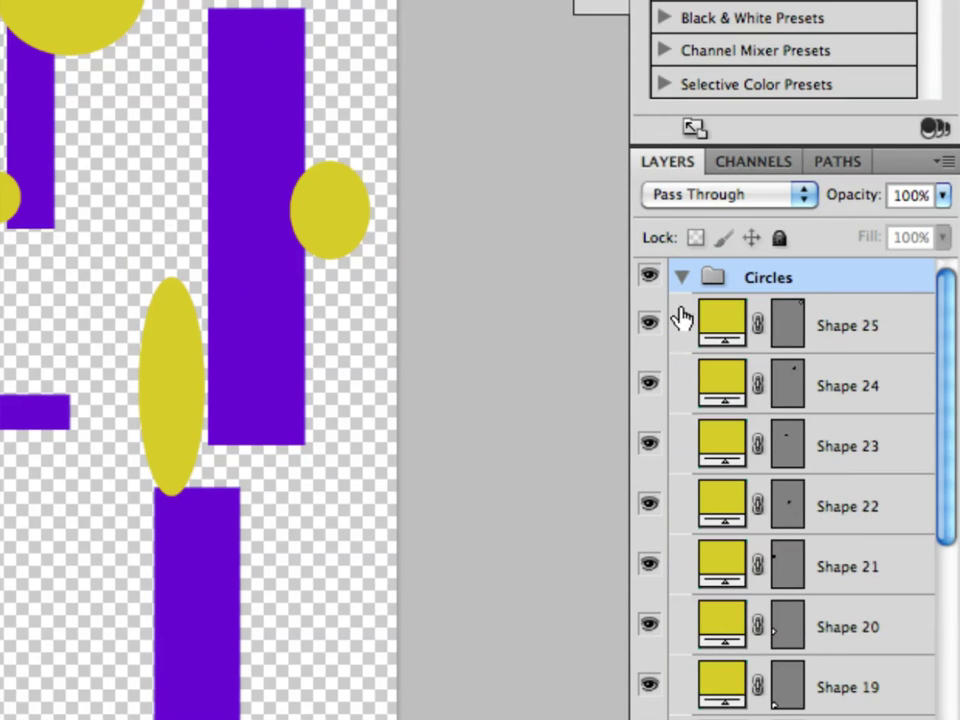
drag(878, 345, 853, 272)
drag(793, 296, 765, 345)
scroll(765, 345, down, 5)
scroll(765, 400, up, 5)
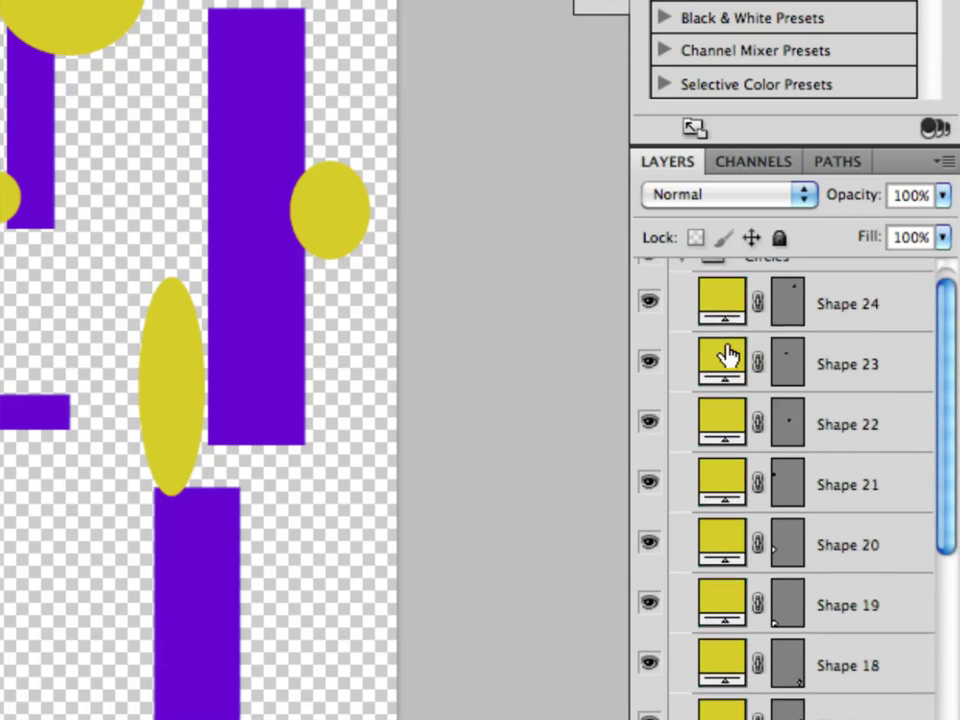
click(681, 280)
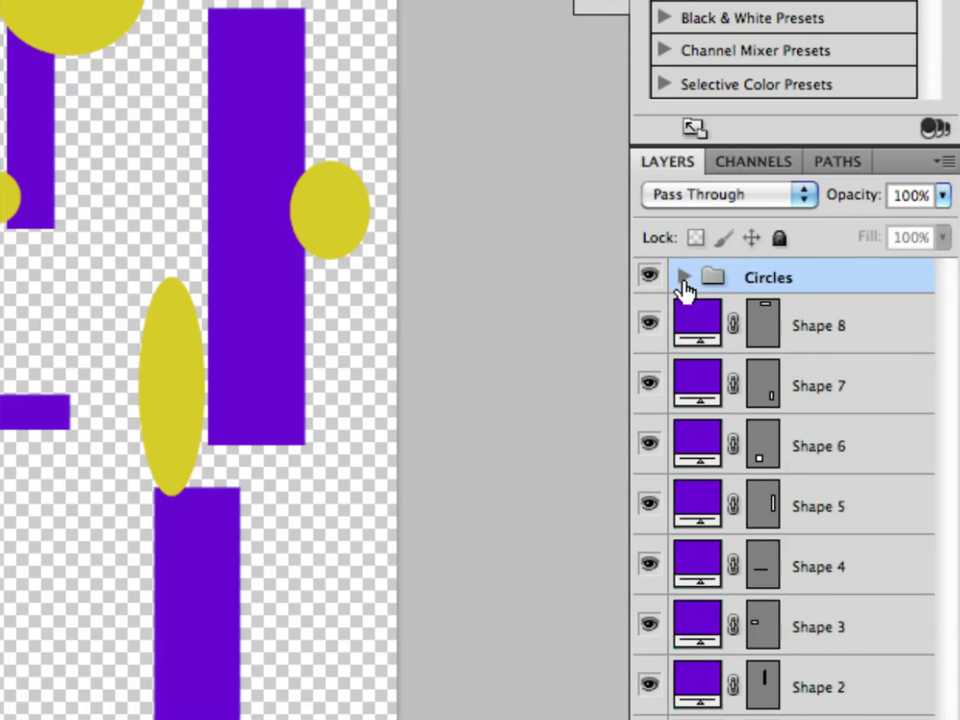
click(682, 280)
- Toggle the Circles group's visibility repeatedly, leaving all the yellow circles visible
click(650, 278)
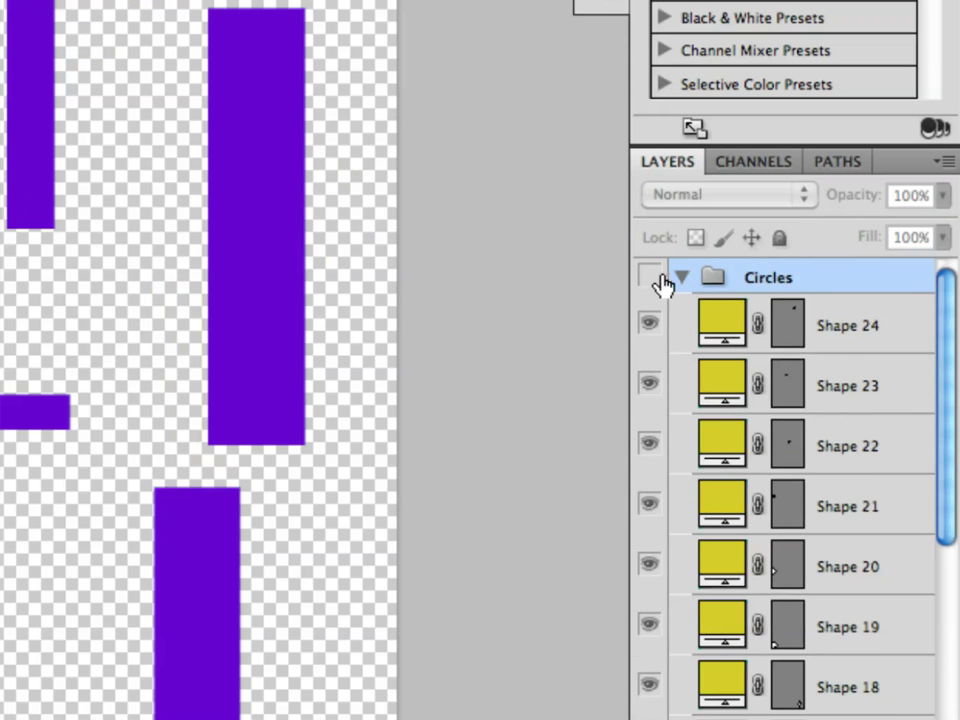
click(678, 281)
click(650, 280)
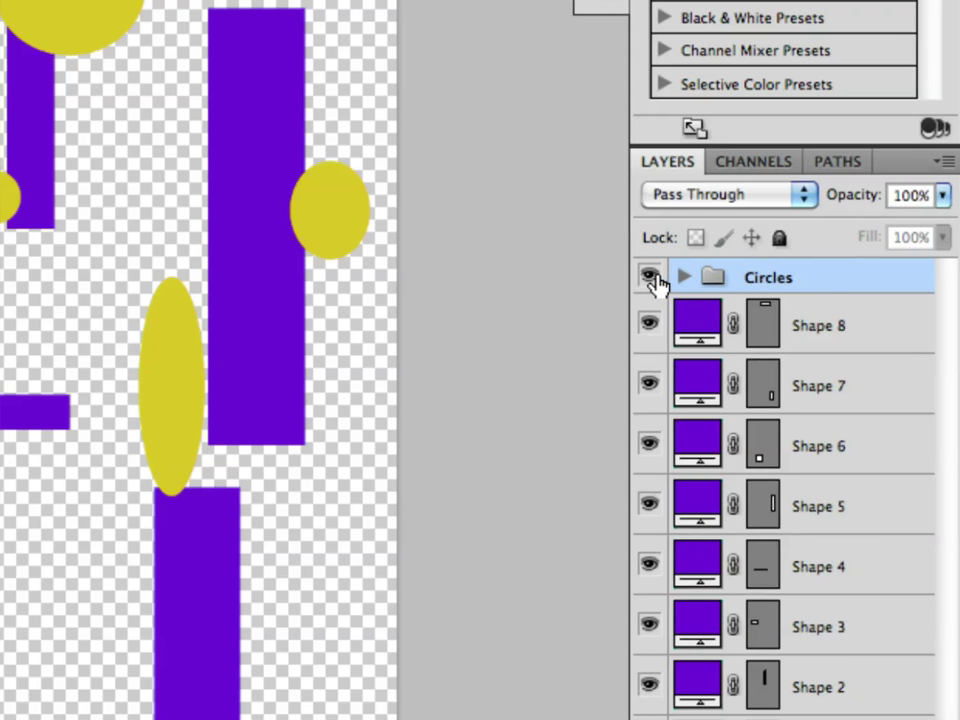
click(652, 280)
click(651, 279)
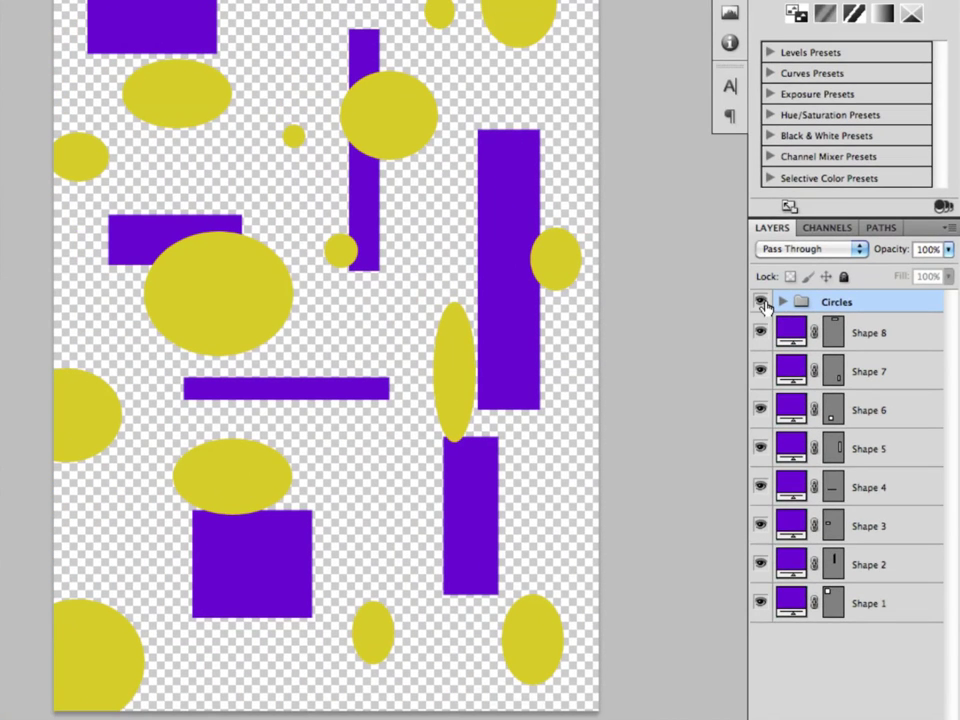
click(650, 277)
click(761, 303)
click(782, 301)
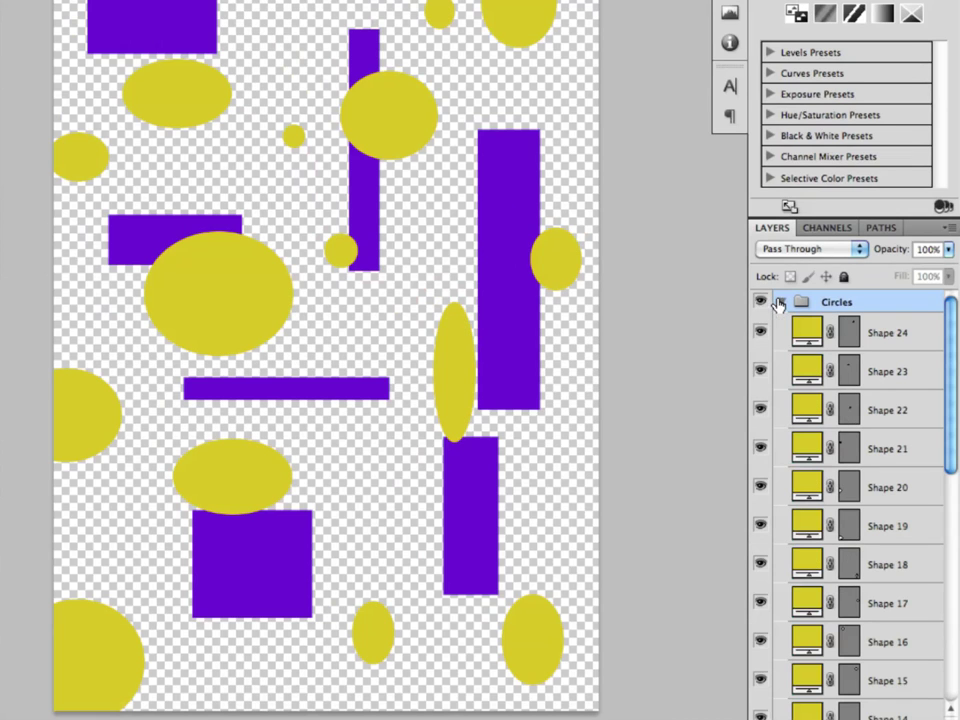
- Toggle Shape 20's visibility back on and review Shape 19's fill colour without changing it
click(759, 487)
click(759, 487)
click(759, 487)
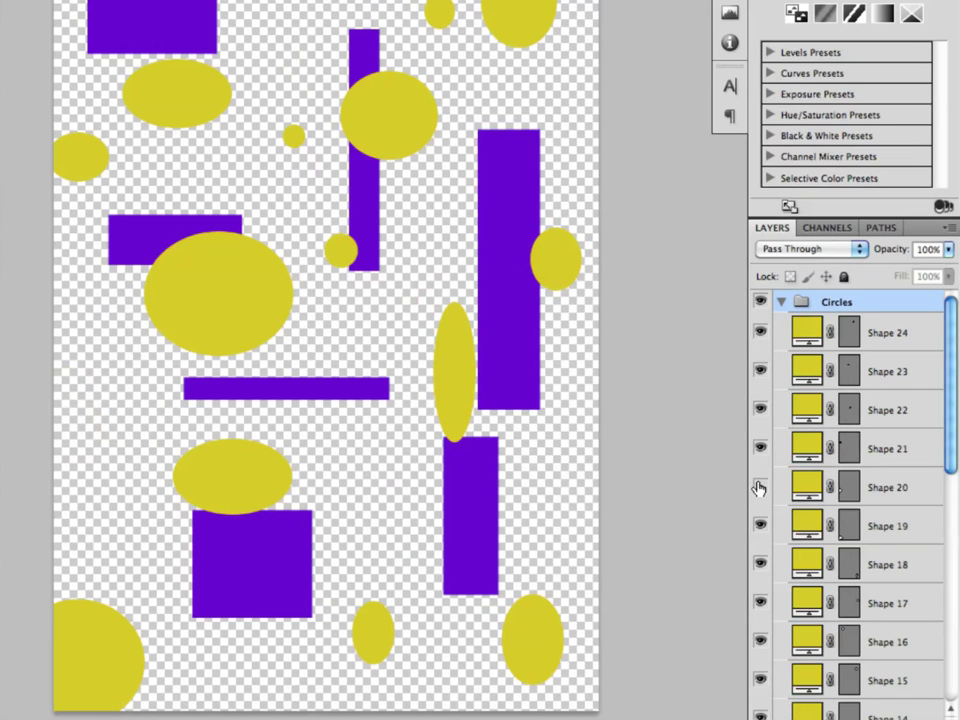
click(759, 487)
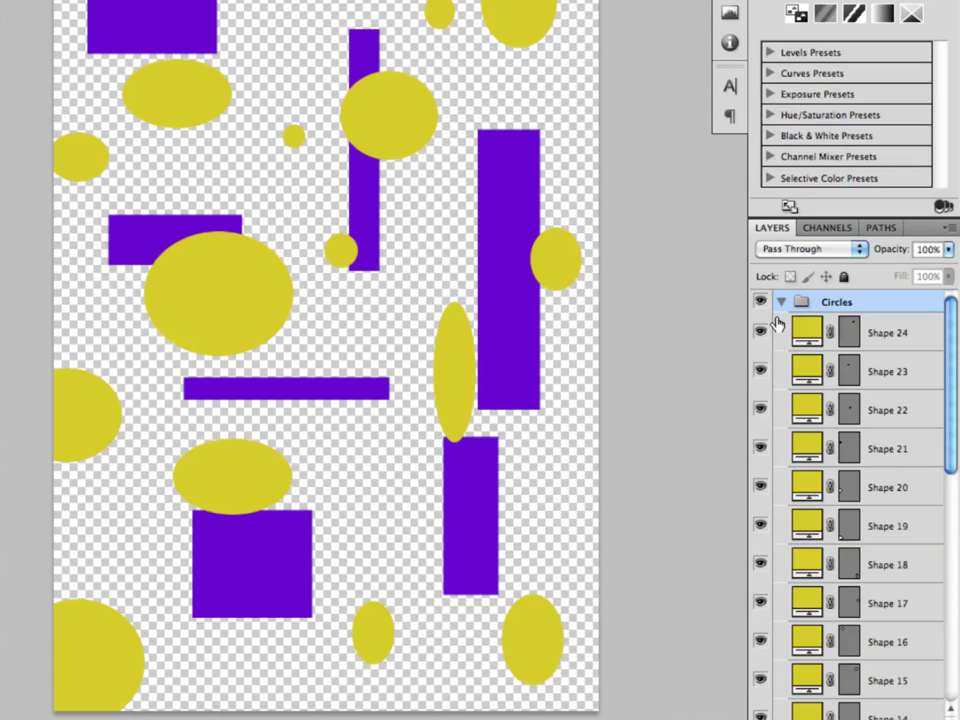
double_click(801, 529)
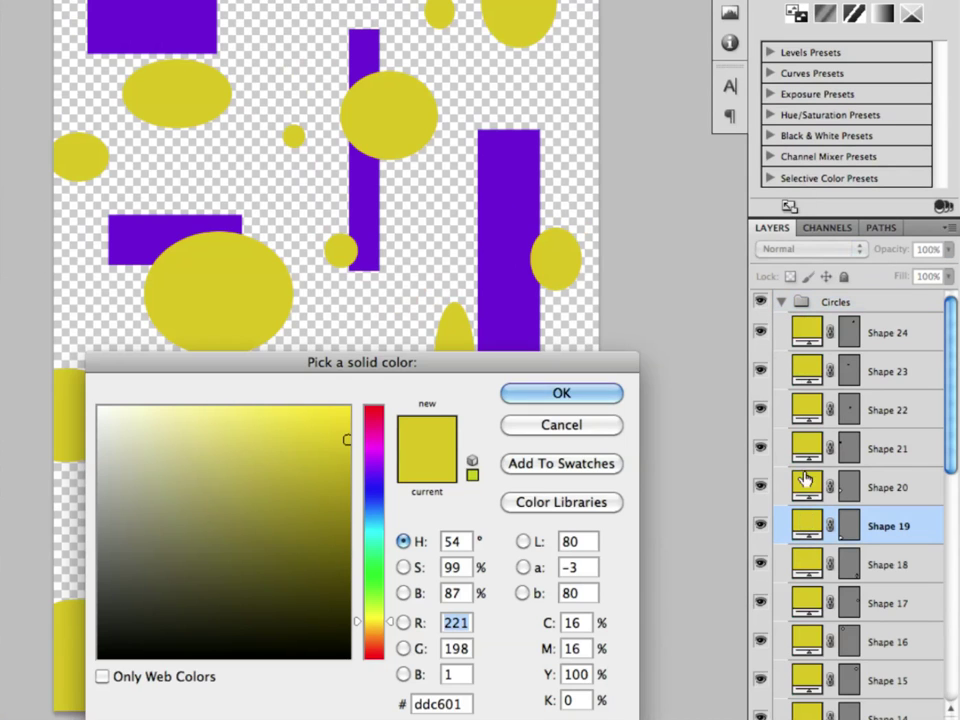
click(579, 426)
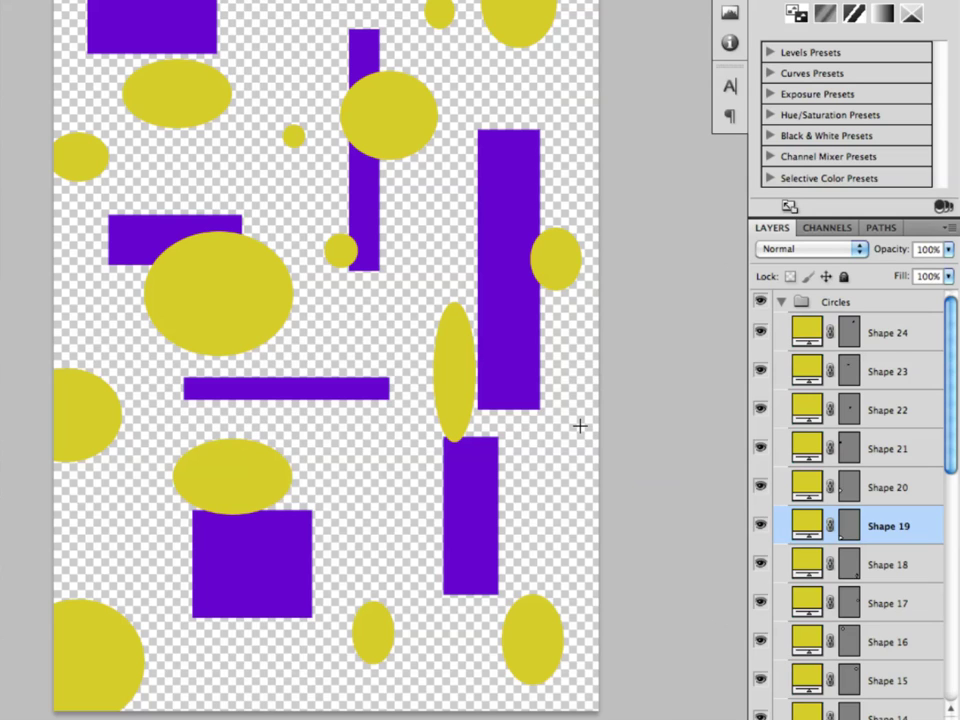
click(781, 302)
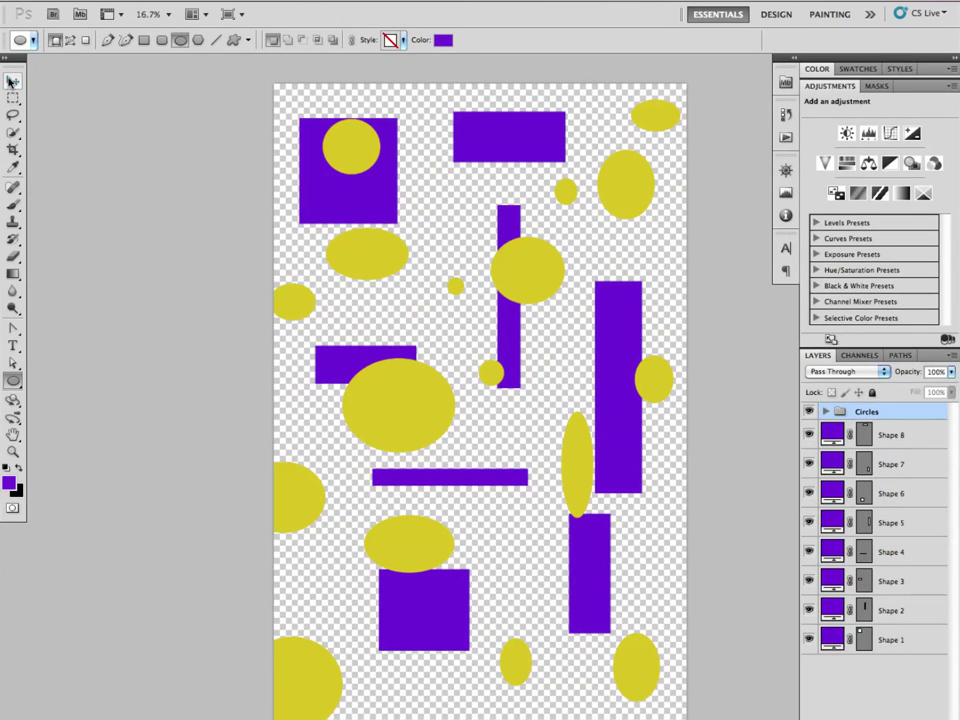
- Drag all the yellow circles together with the Move tool, then nudge the big Shape 19 circle
click(12, 79)
drag(399, 414, 422, 397)
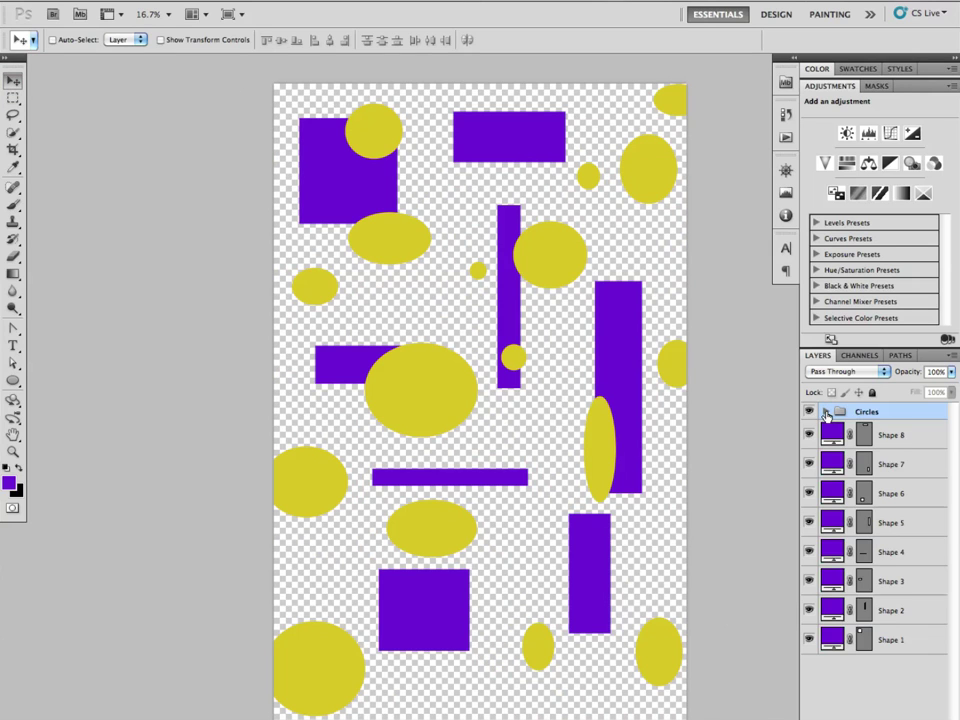
click(825, 412)
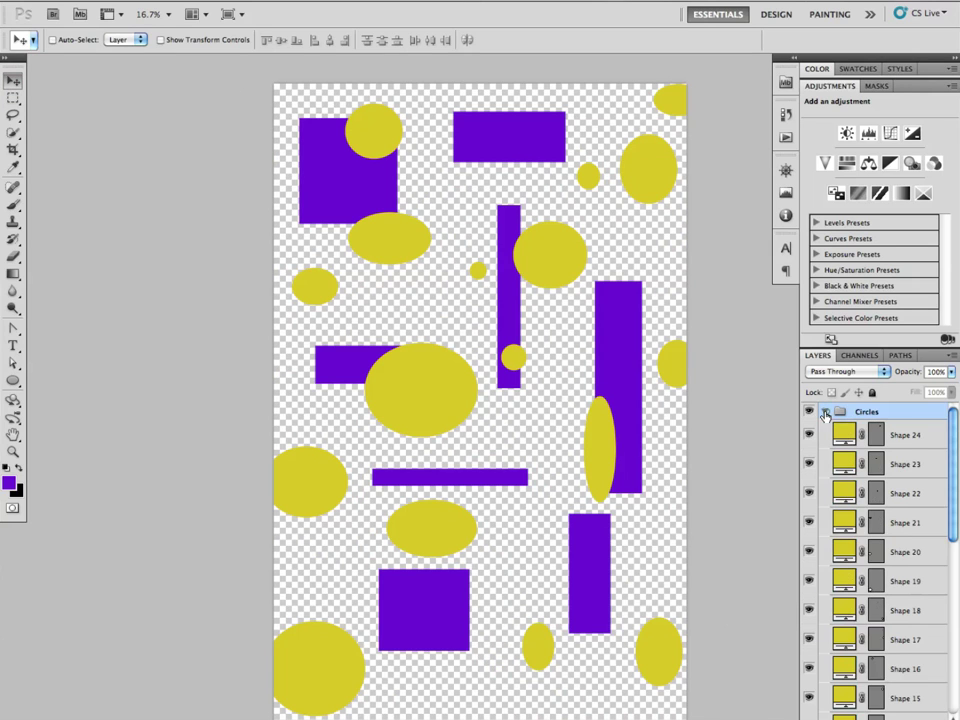
click(933, 581)
drag(340, 658, 325, 688)
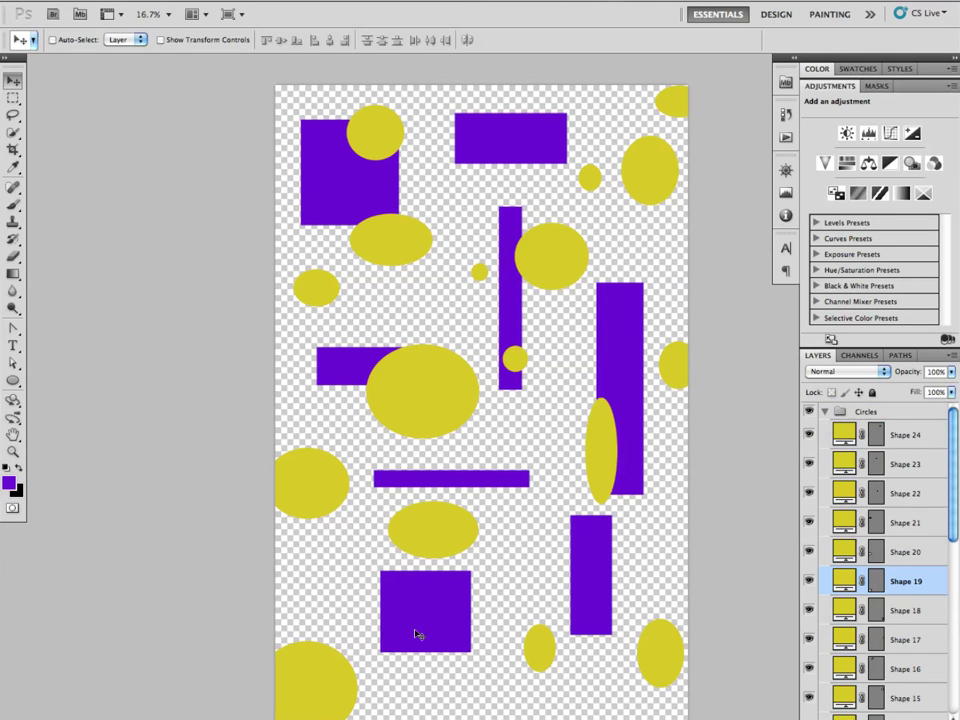
click(827, 412)
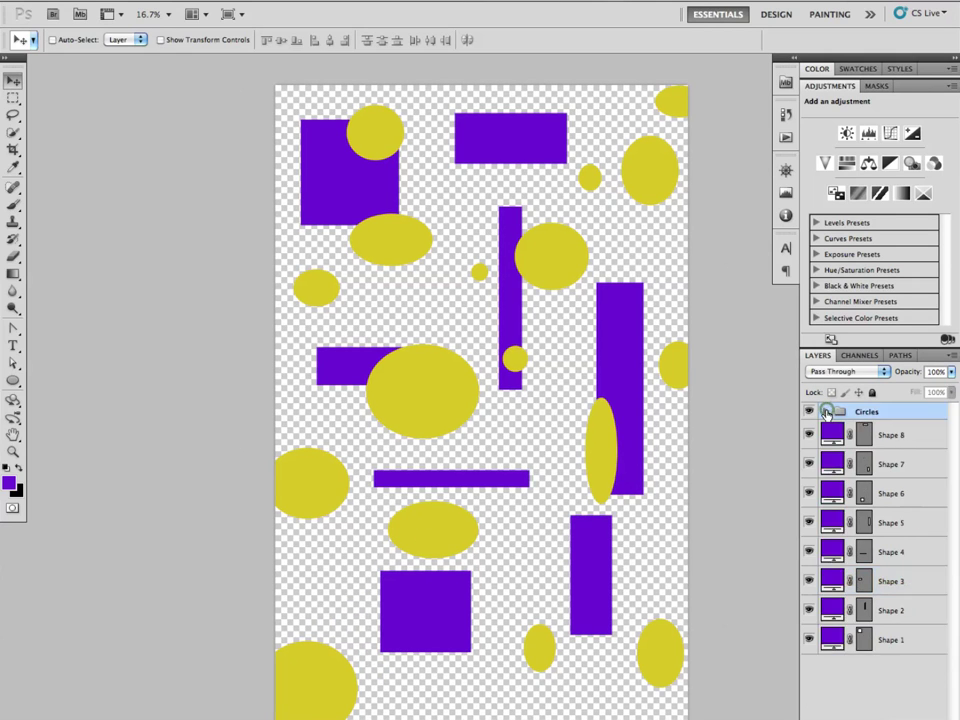
click(950, 353)
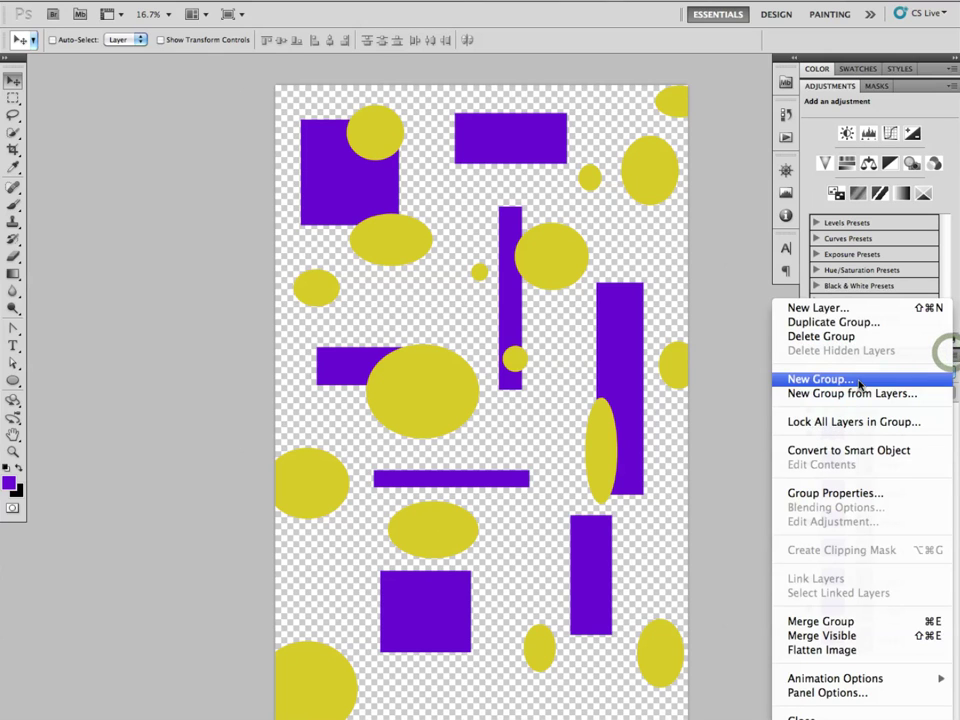
click(858, 388)
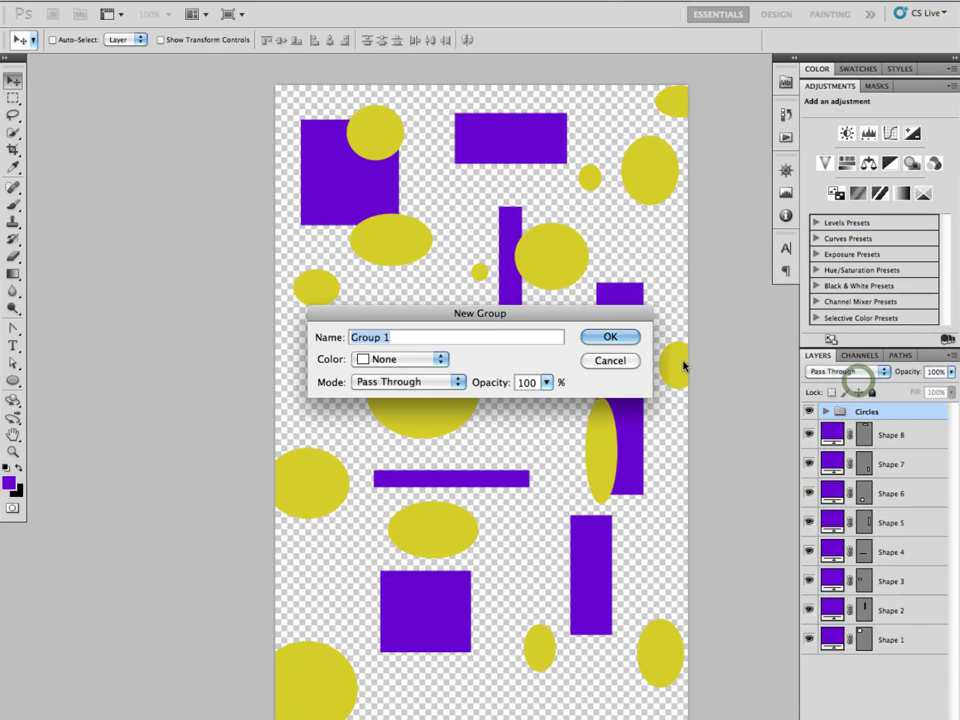
click(618, 337)
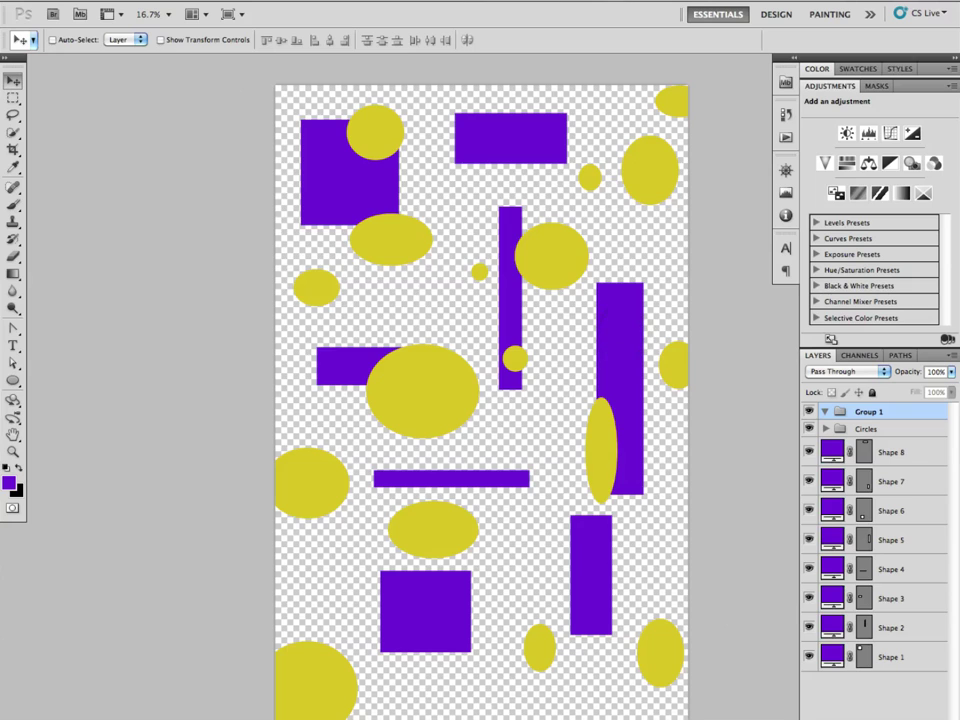
key(Delete)
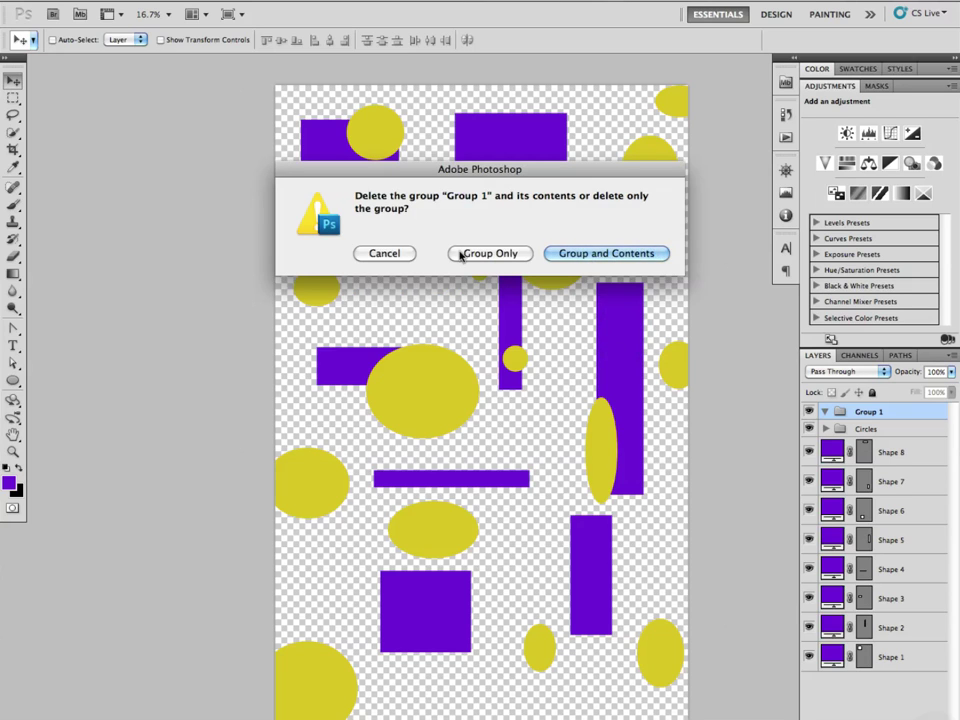
click(501, 253)
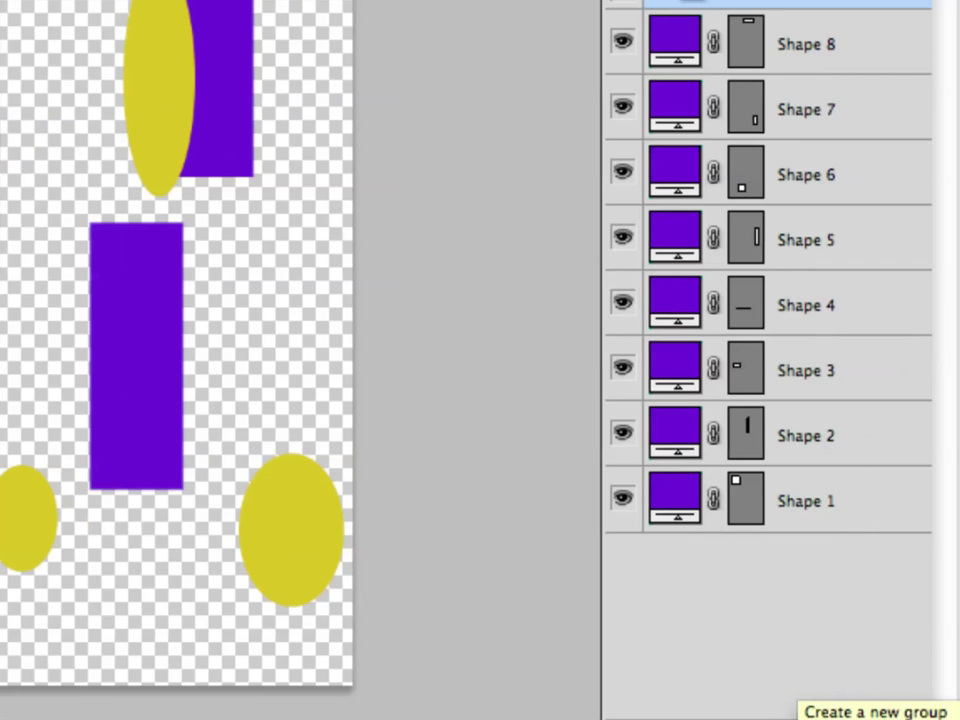
click(860, 718)
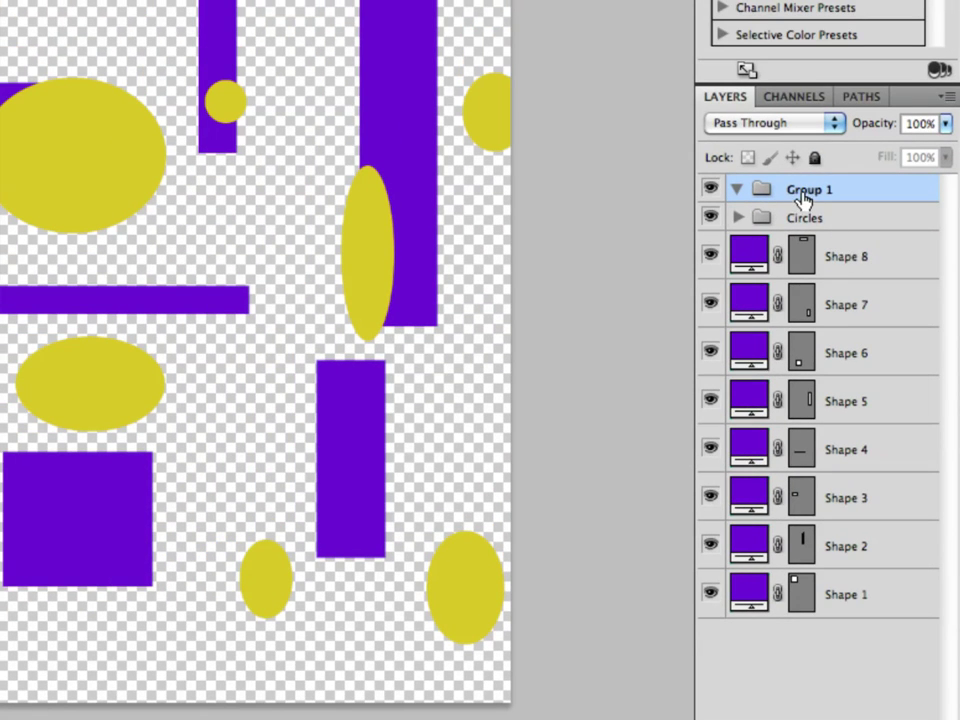
- Name the new group 'rectangles' and move Shape 1 through Shape 8 into it
double_click(748, 0)
text(rectangles)
key(Return)
click(880, 262)
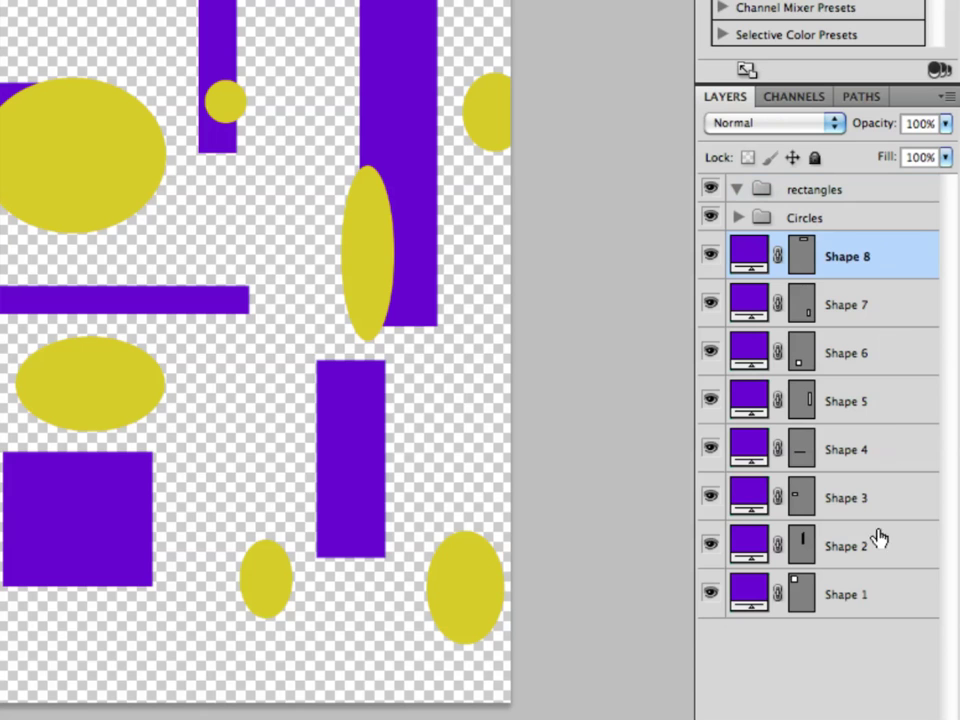
shift+click(874, 600)
drag(872, 302, 846, 199)
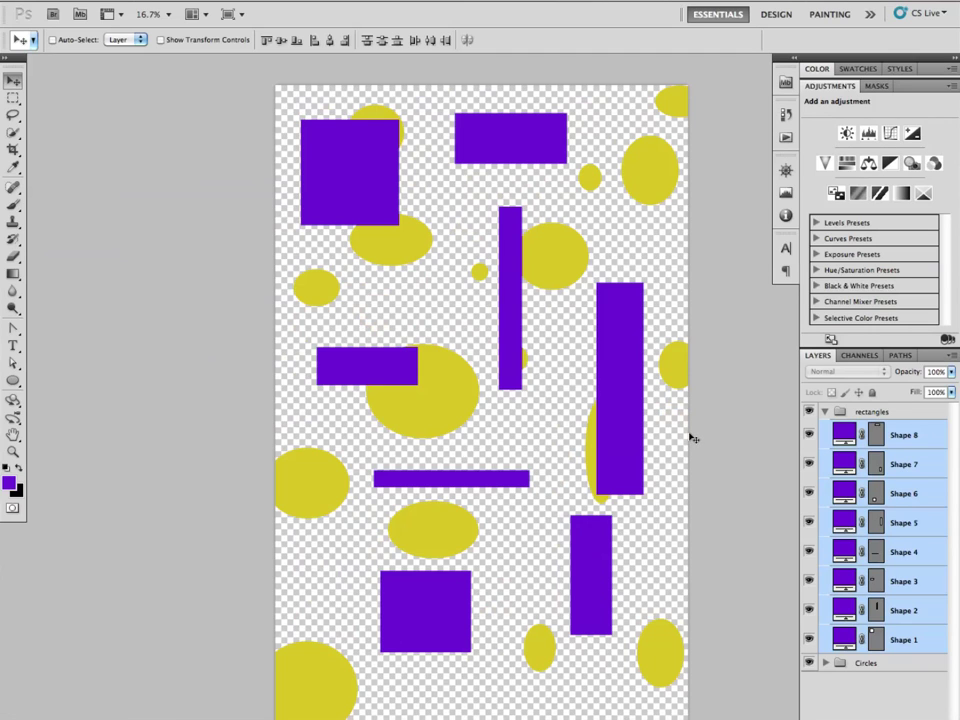
- Undo sending the rectangle layers backward, so the rectangles group stays above Circles
key(ctrl+shift+bracketleft)
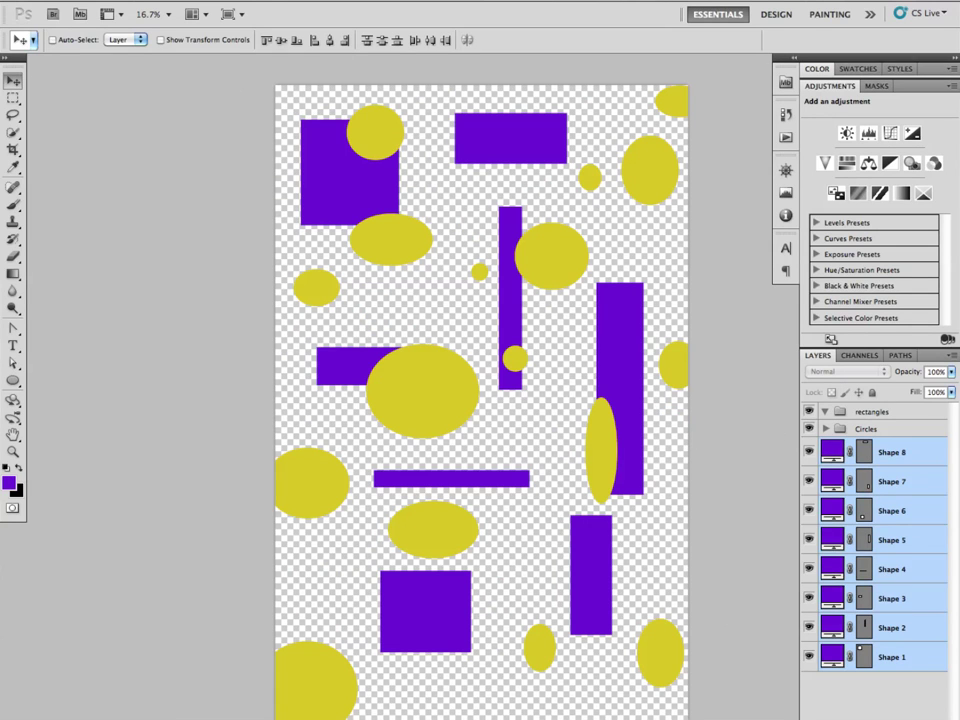
click(155, 0)
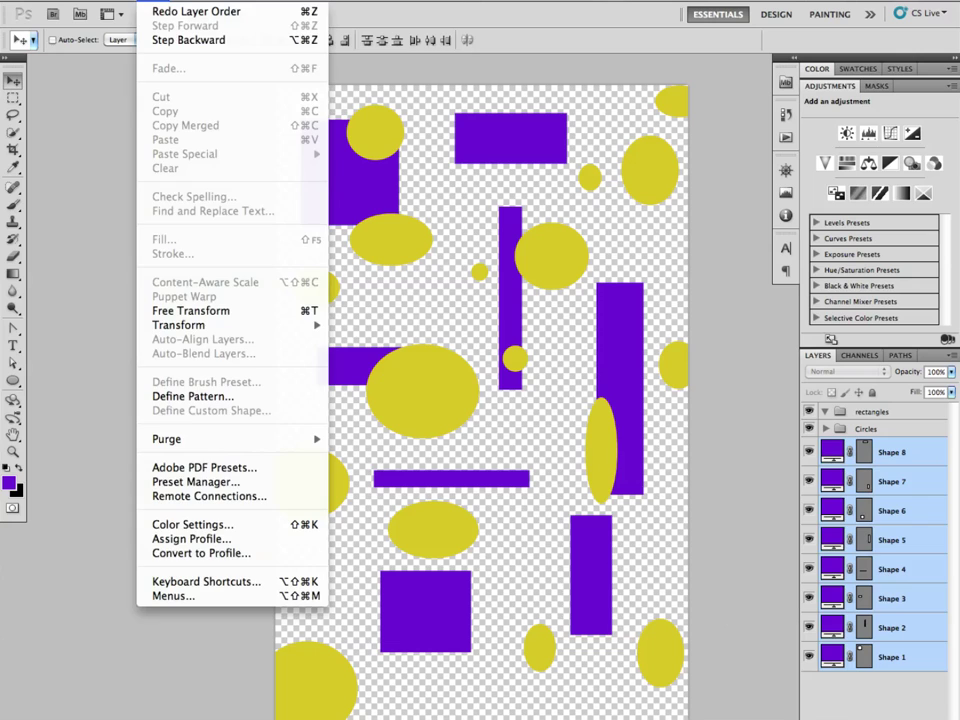
click(157, 10)
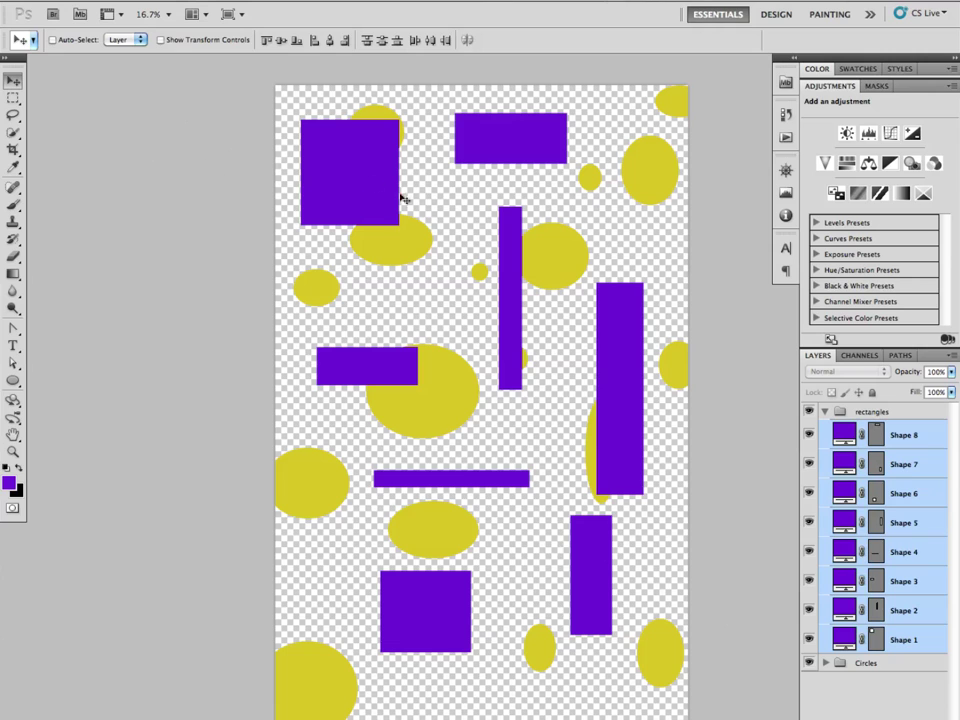
click(828, 411)
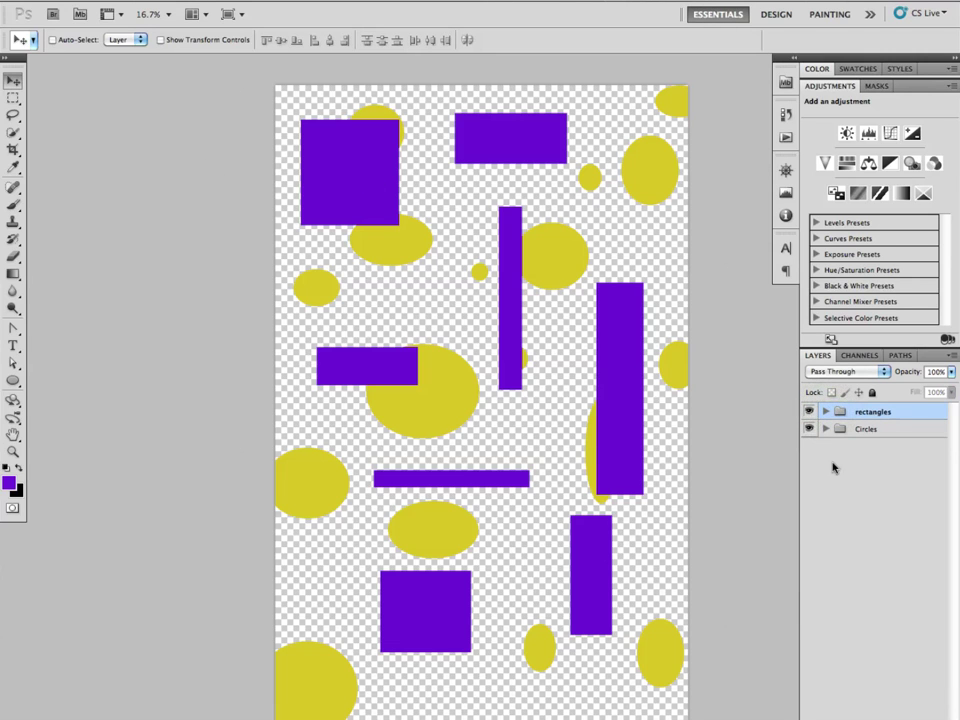
- Drag the rectangles group beneath the Circles group, then inspect both groups' contents
mouse_move(880, 415)
mouse_down()
mouse_move(880, 448)
mouse_move(879, 440)
mouse_up()
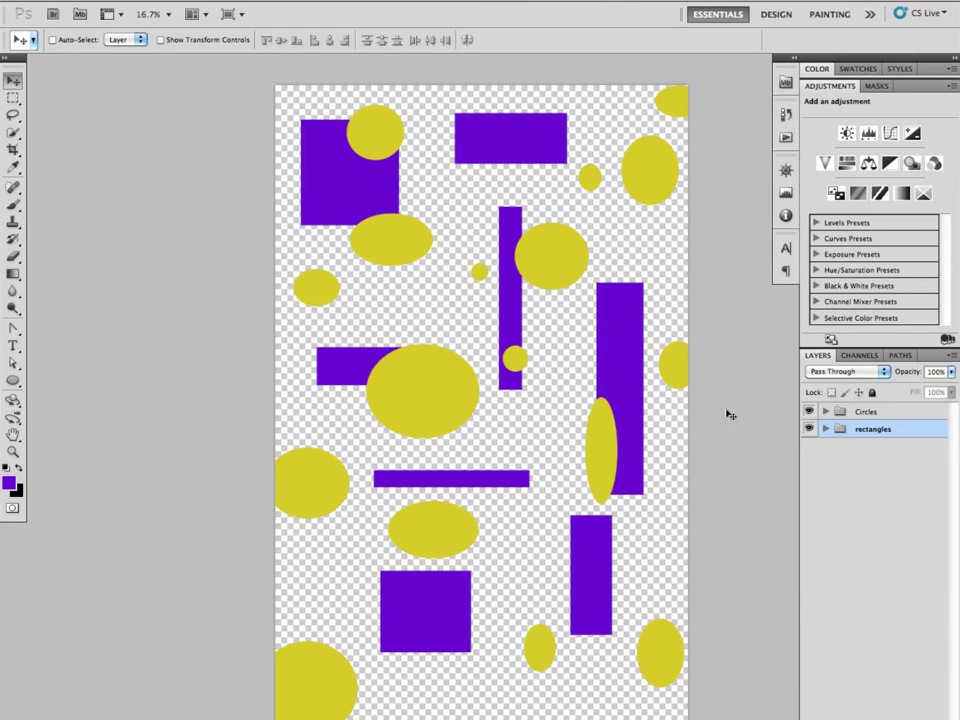
click(825, 429)
click(825, 429)
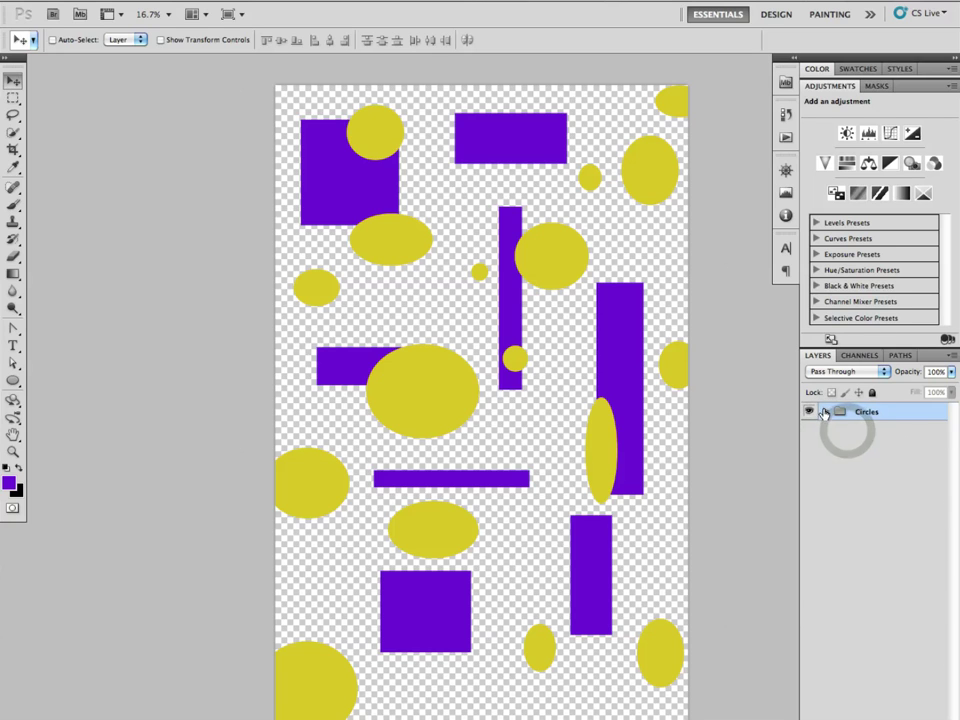
click(824, 411)
scroll(822, 405, down, 4)
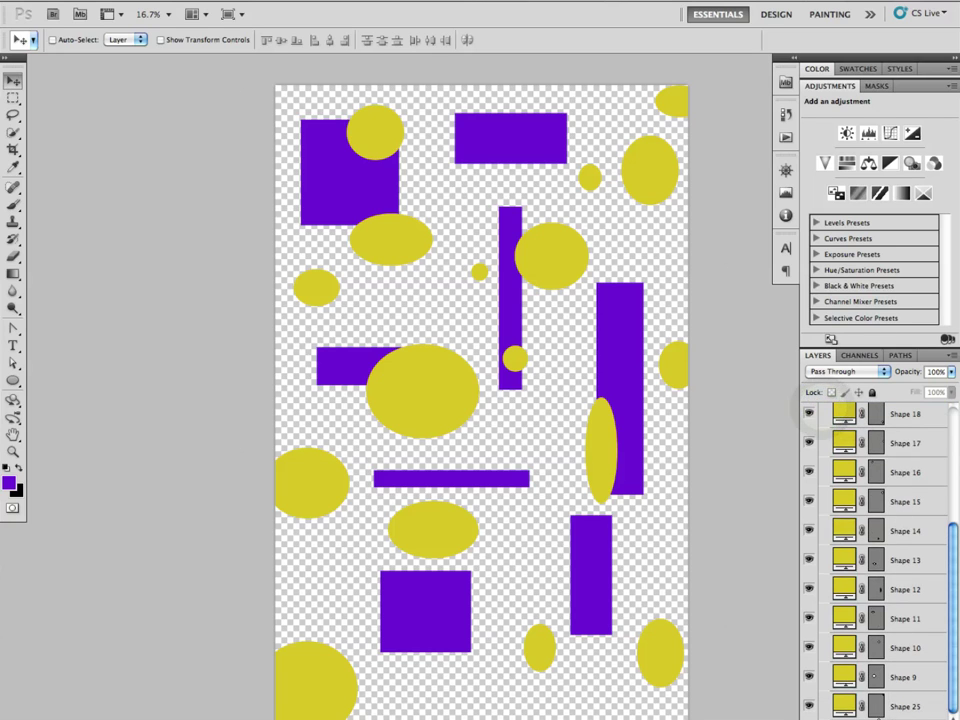
mouse_move(876, 706)
mouse_down()
mouse_move(876, 497)
mouse_move(855, 396)
mouse_move(845, 408)
mouse_move(864, 459)
mouse_up()
click(826, 428)
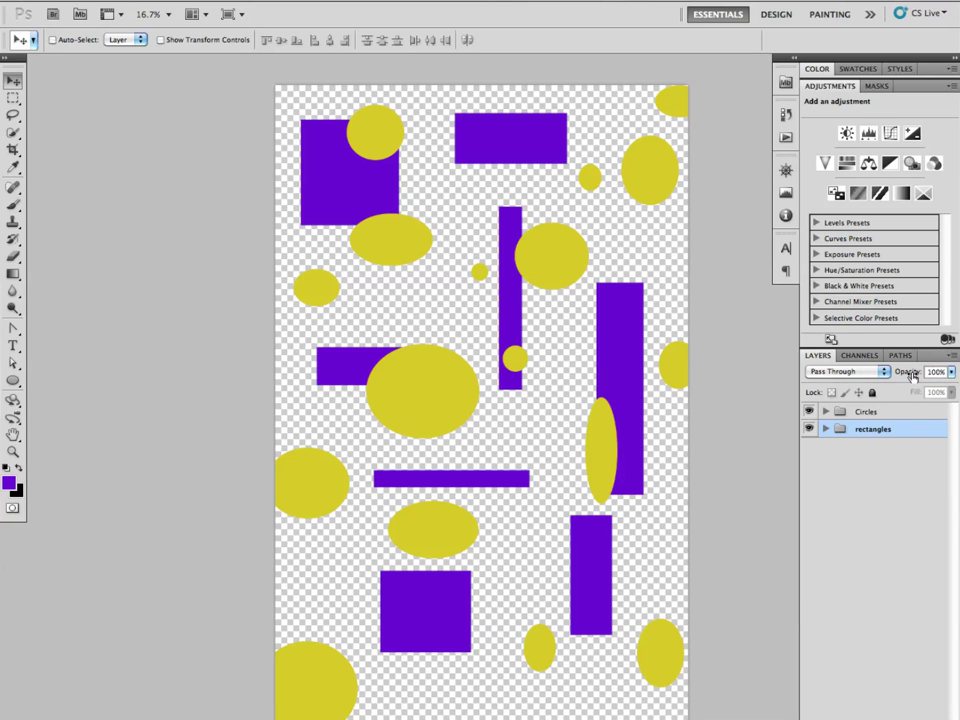
drag(912, 375, 886, 373)
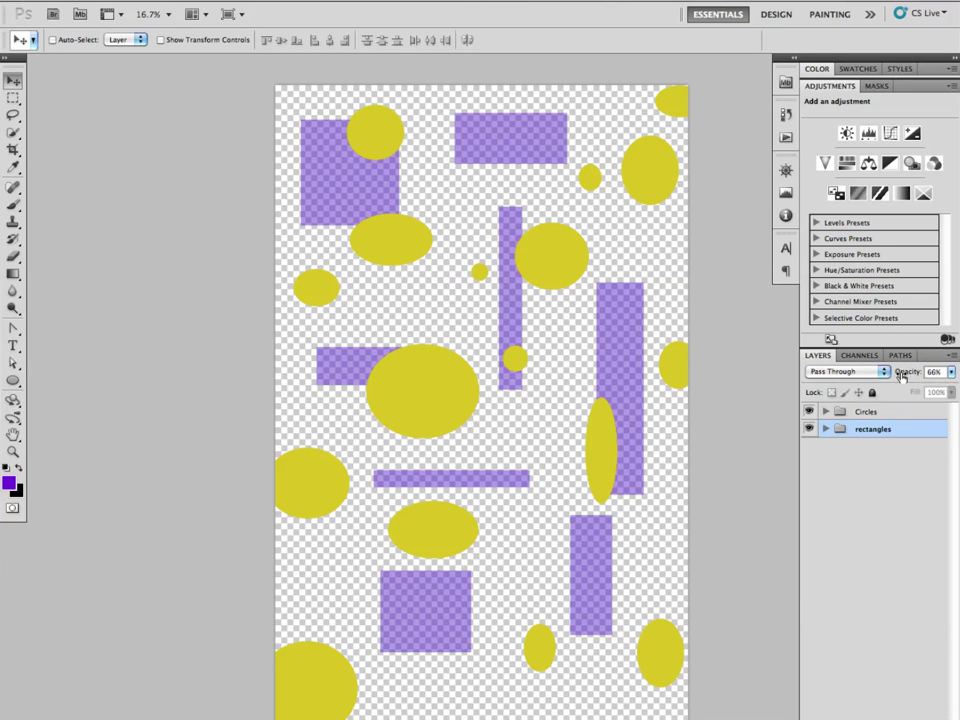
drag(896, 372, 918, 372)
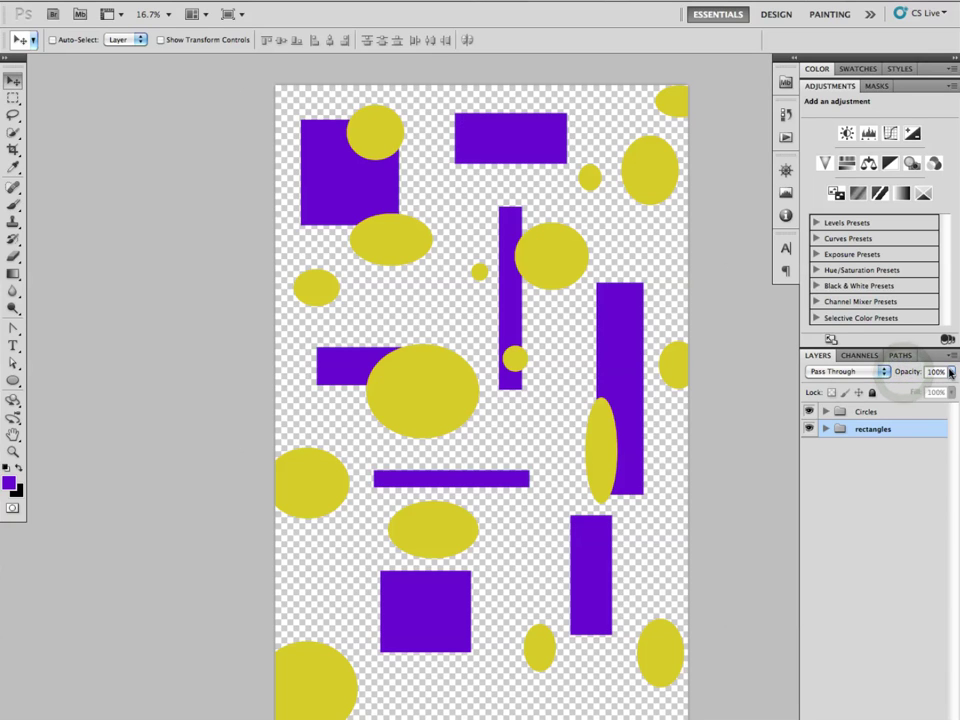